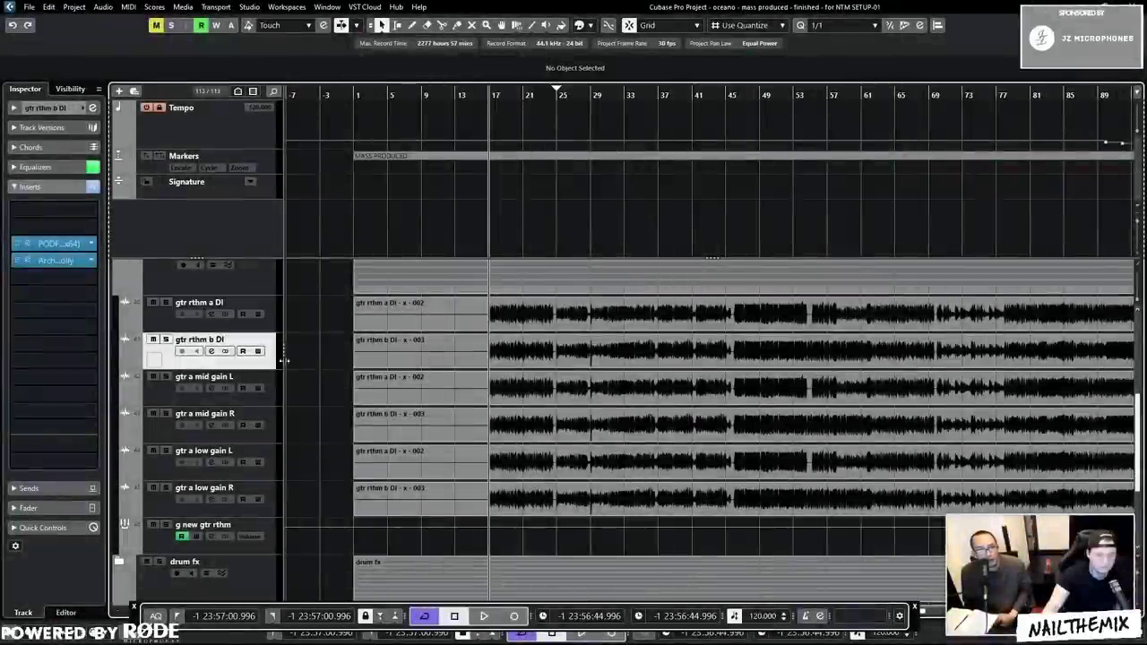
- Bring the rhythm guitar channels into view in the mixer to review their inserts and fader levels, and return to the project
left_click(268, 328)
left_click(27, 244)
left_click(28, 244)
left_click_drag(296, 358, 296, 322)
key("F3")
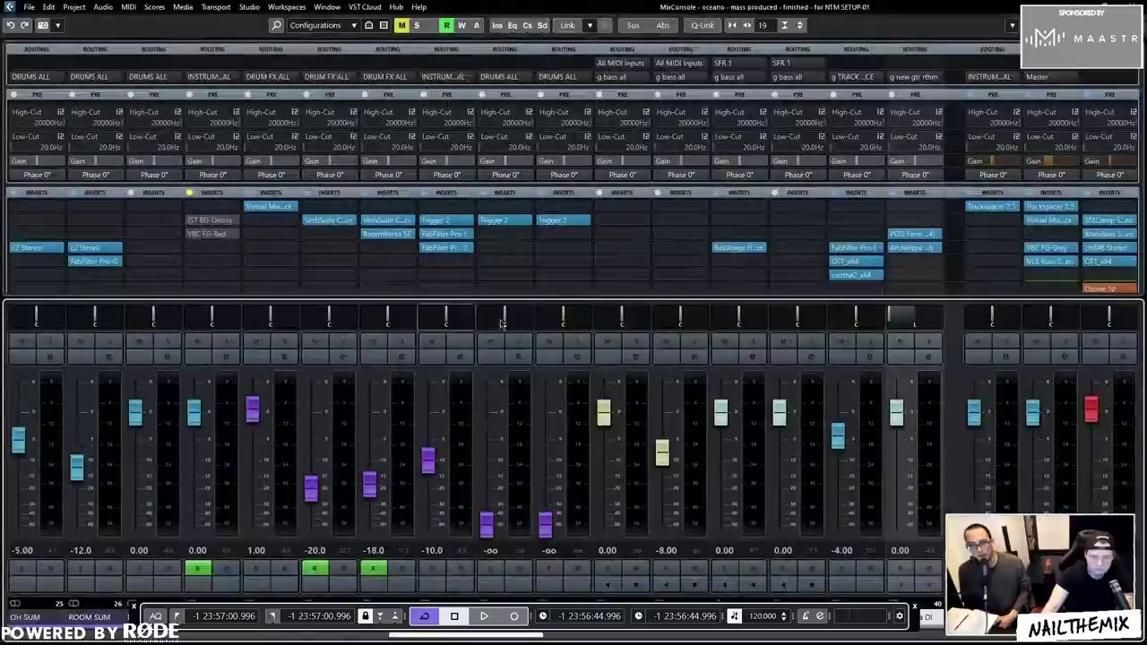
left_click_drag(519, 639, 584, 639)
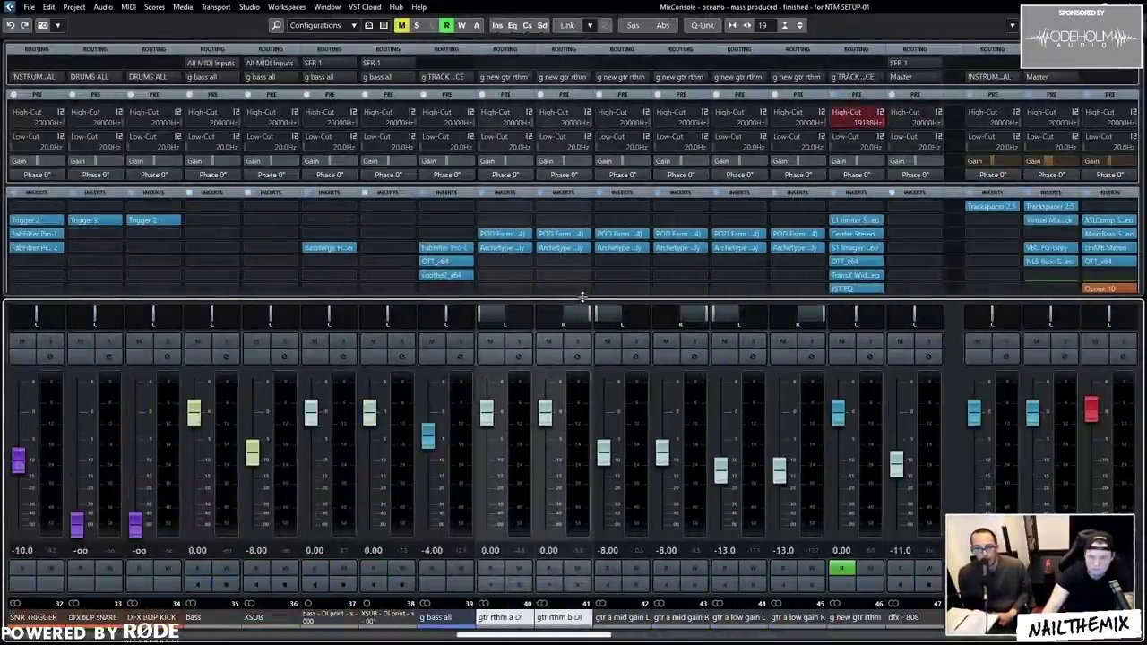
key("F3")
- Select the mid gain pair, the low gain pair and all six rhythm guitar tracks in turn, and check them in the mixer
left_click(273, 392)
left_click(274, 423, "shift")
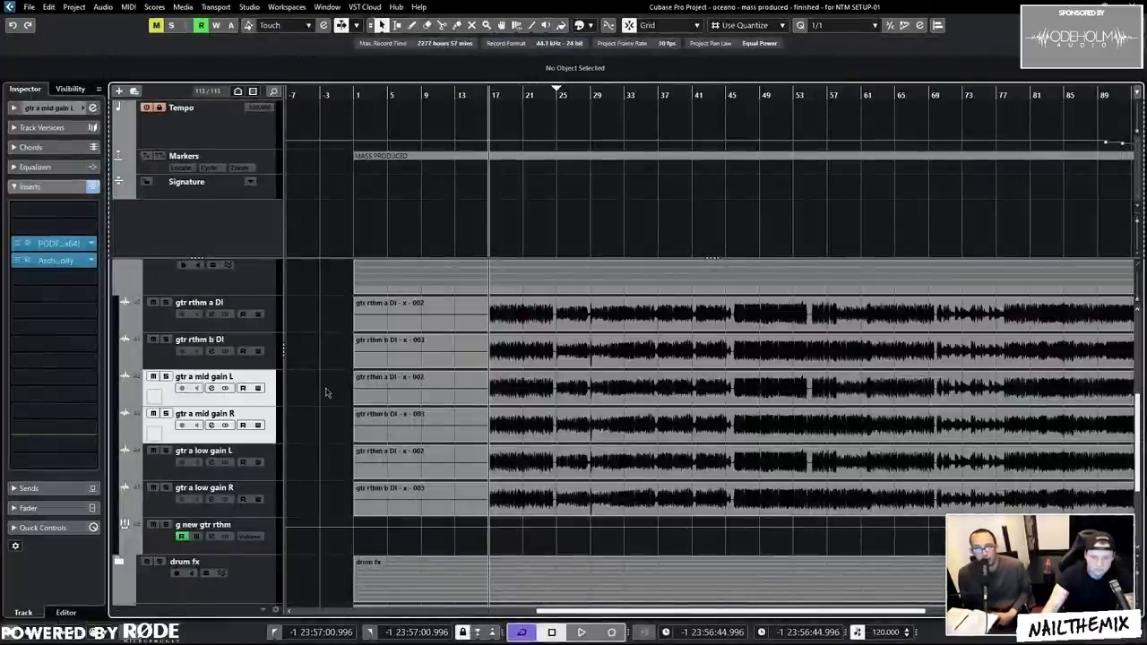
left_click(267, 462)
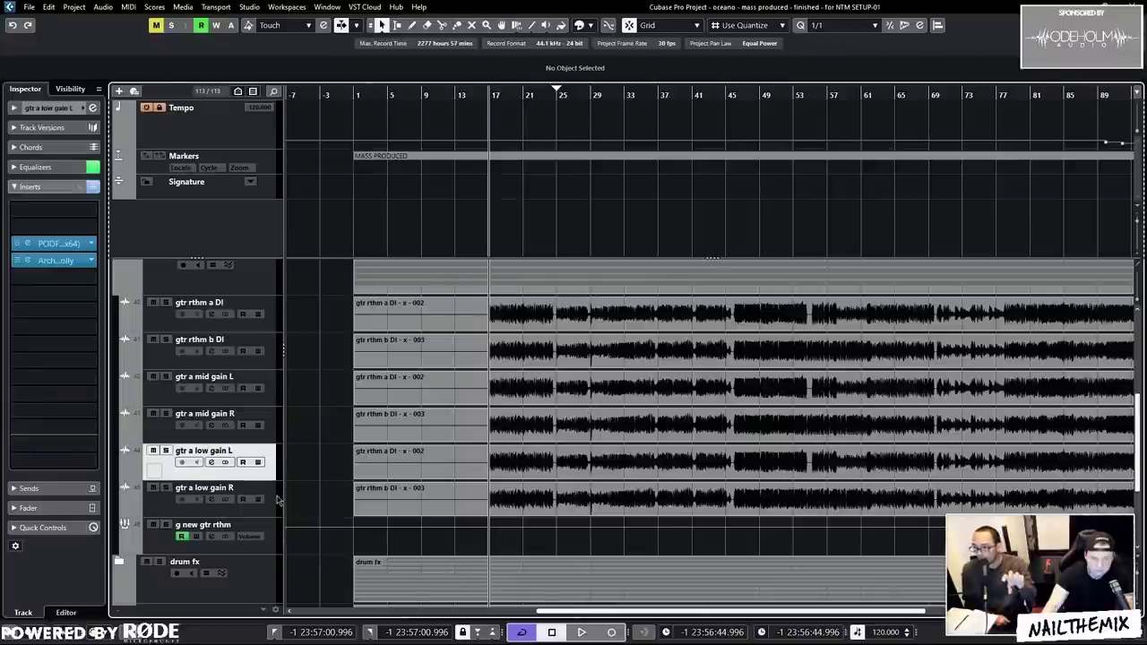
left_click(278, 500, "shift")
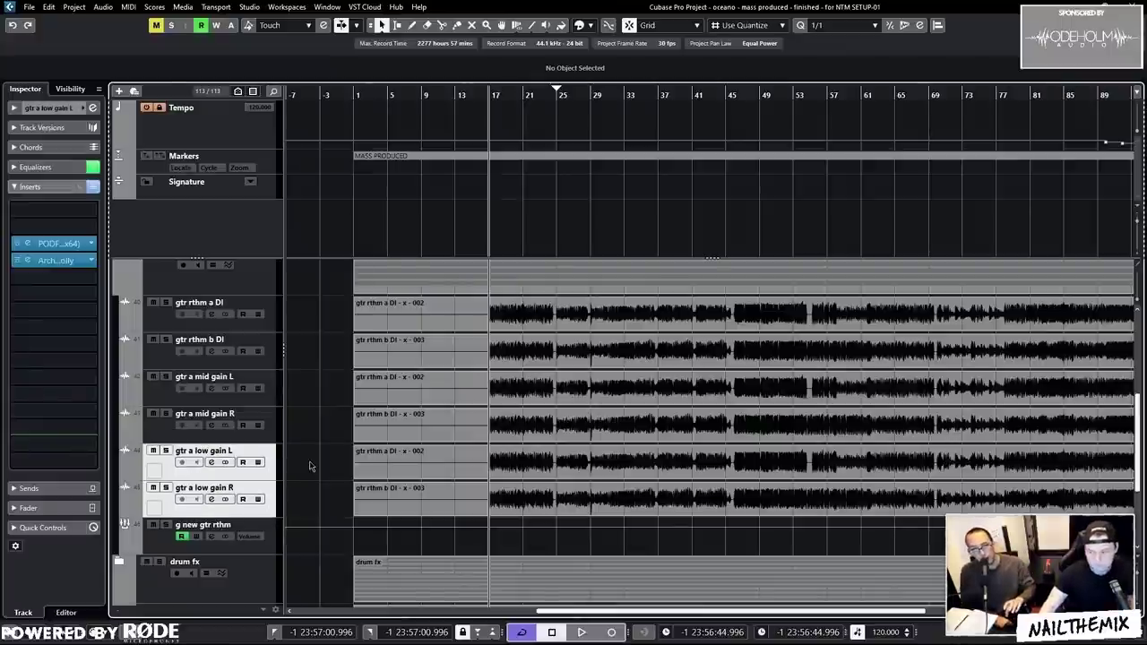
left_click(275, 326, "shift")
key("F3")
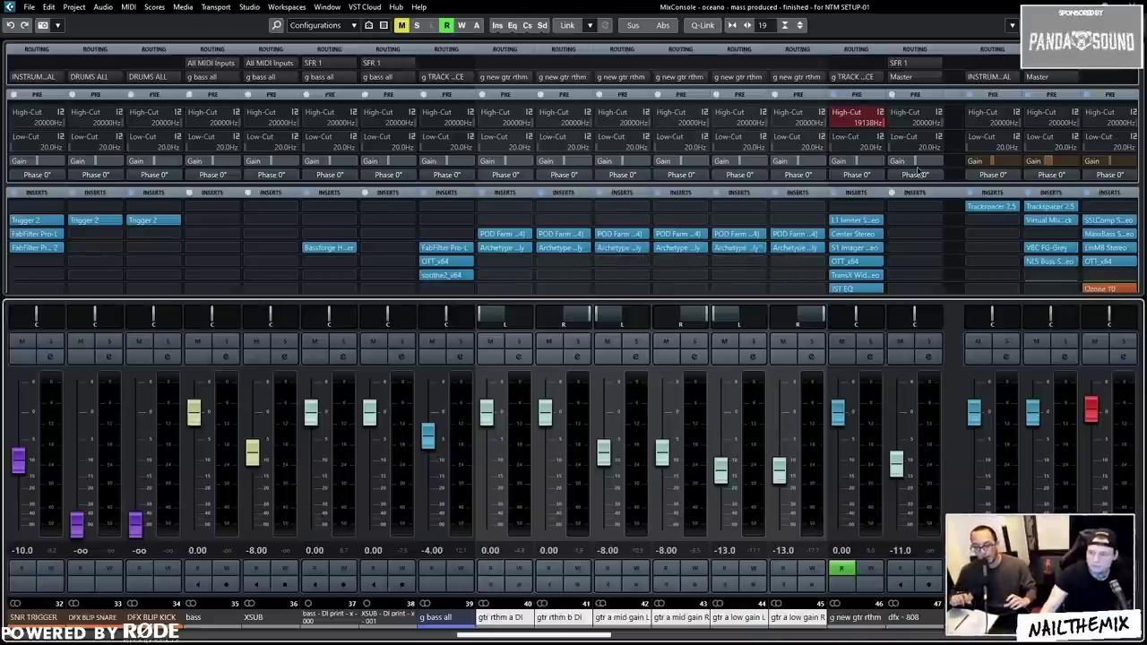
key("F3")
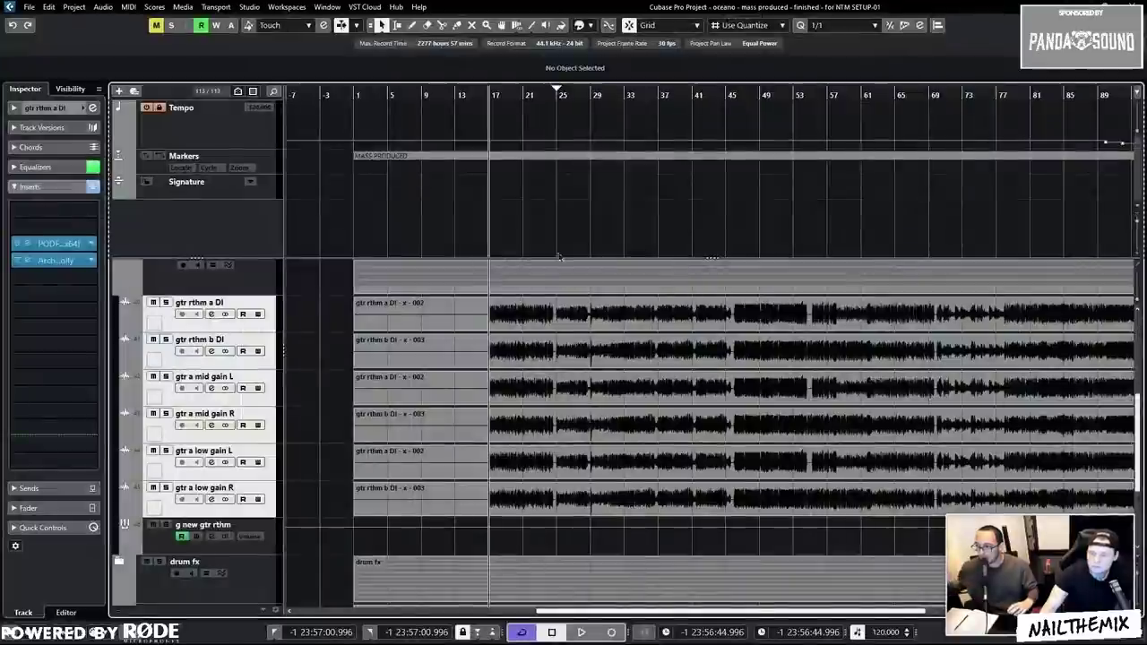
- Solo gtr rthm a DI and gtr rthm b DI, audition them briefly, and clear the solo
left_click(268, 328)
left_click(272, 355, "shift")
key("s")
key("space")
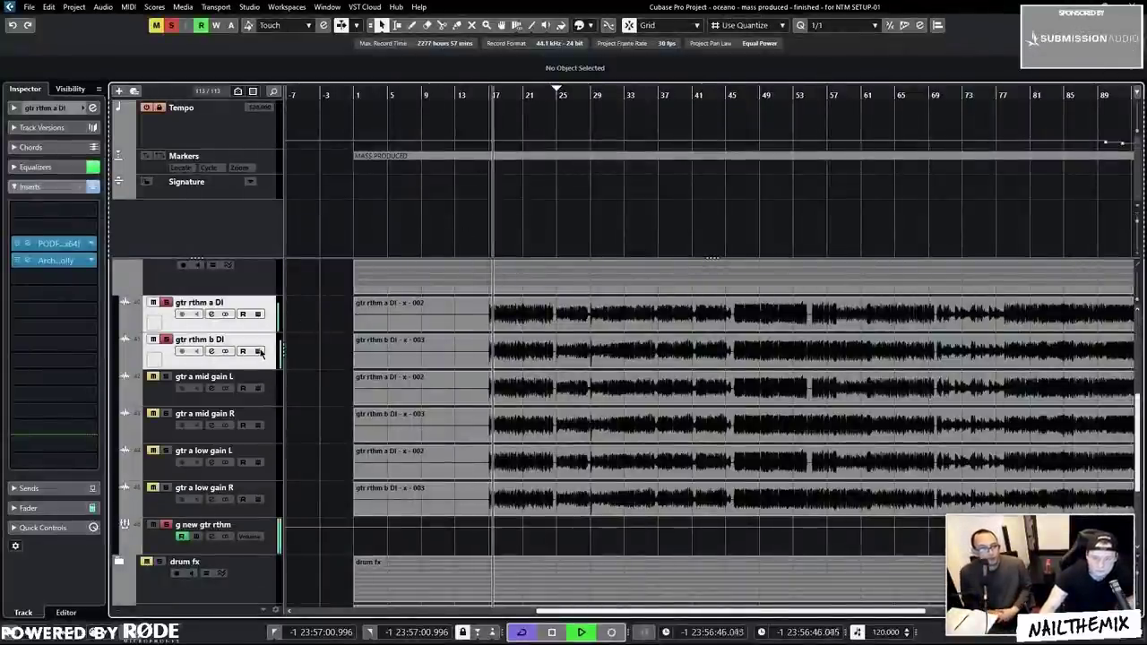
key("space")
key("s")
left_click(271, 388)
left_click(259, 426)
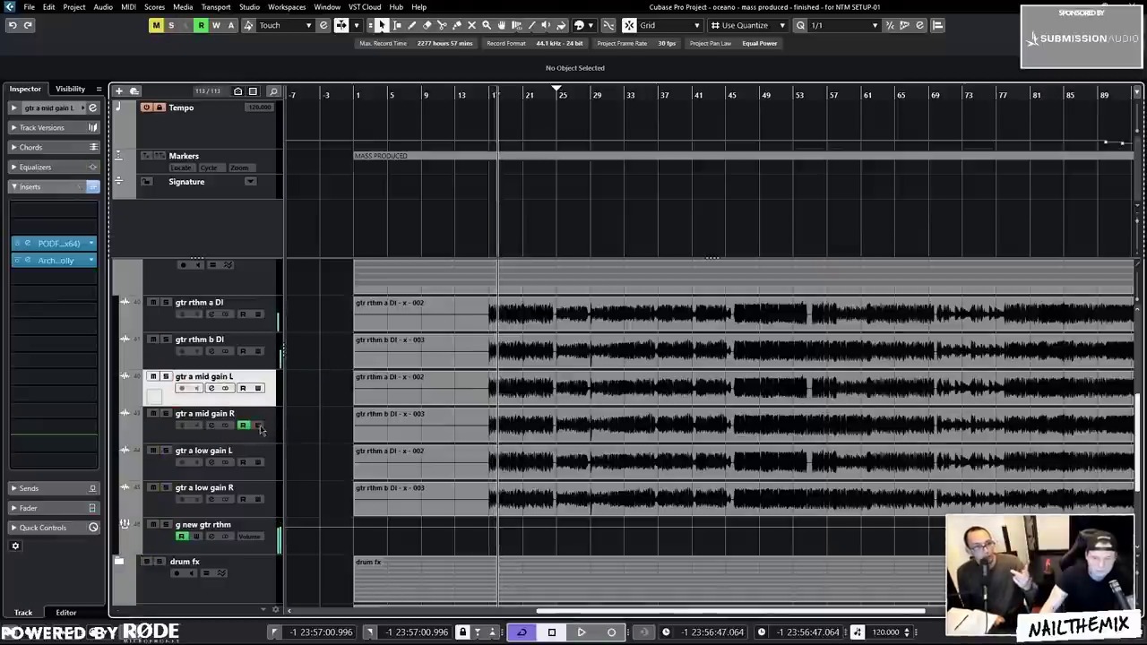
- Inspect the POD Farm noise gate inserted on gtr rthm a DI and close it
left_click(273, 324)
left_click(27, 244)
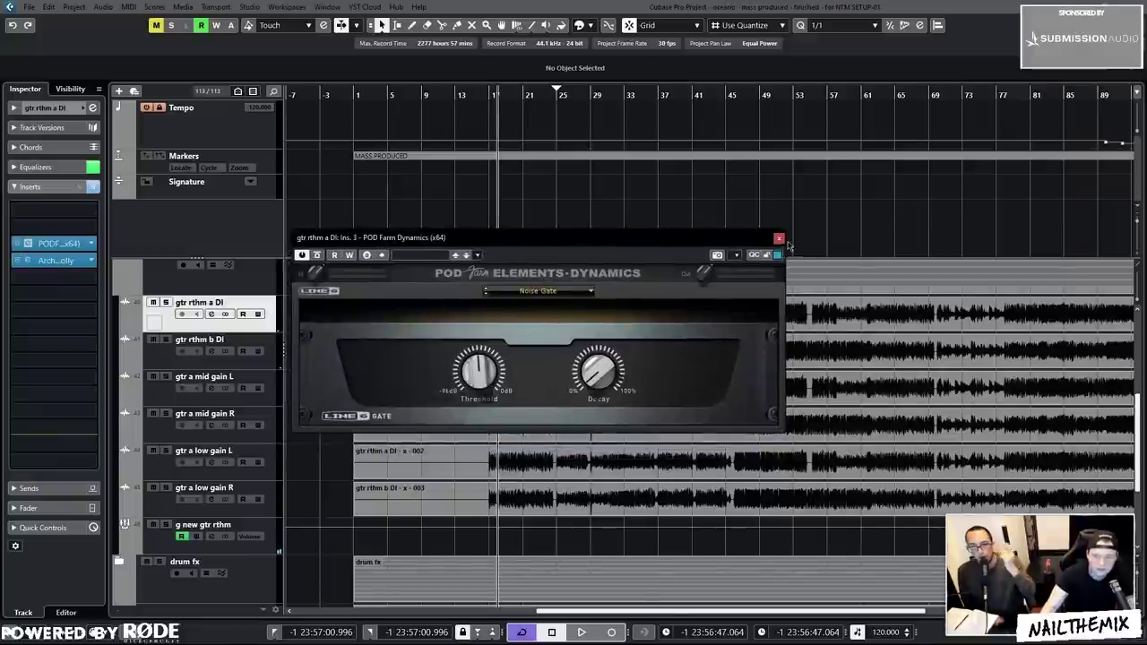
left_click(779, 239)
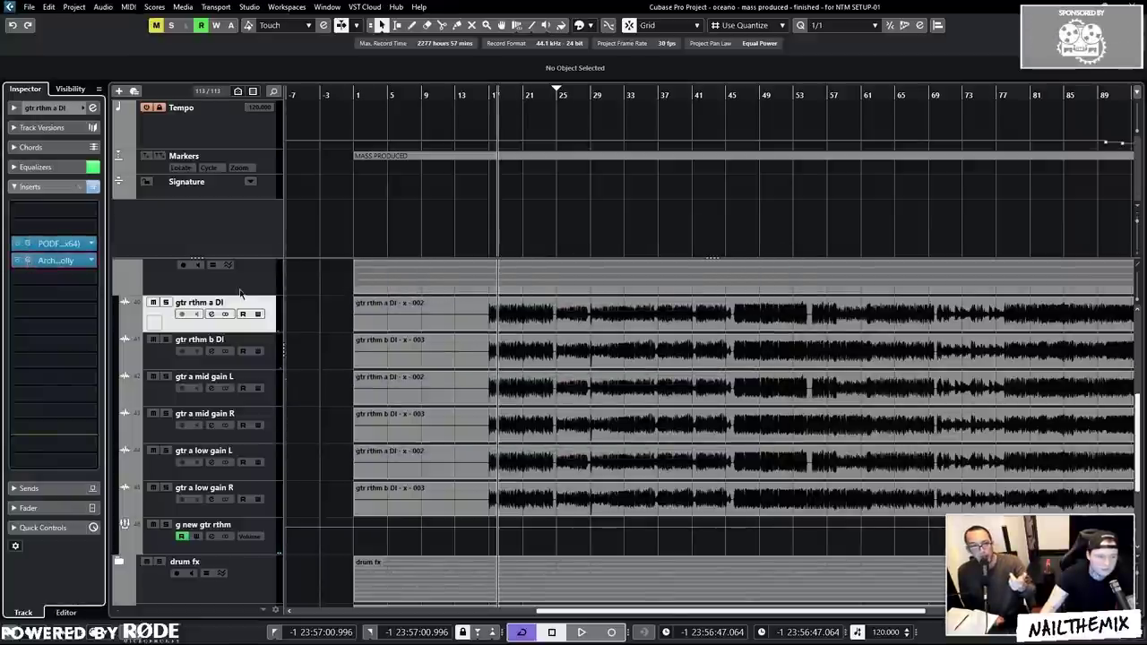
- Display Archetype Nolly from gtr rthm a DI clear of the track list, and audition the soloed rhythm DI tracks from around bar 17
left_click_drag(437, 221, 768, 146)
left_click(268, 328)
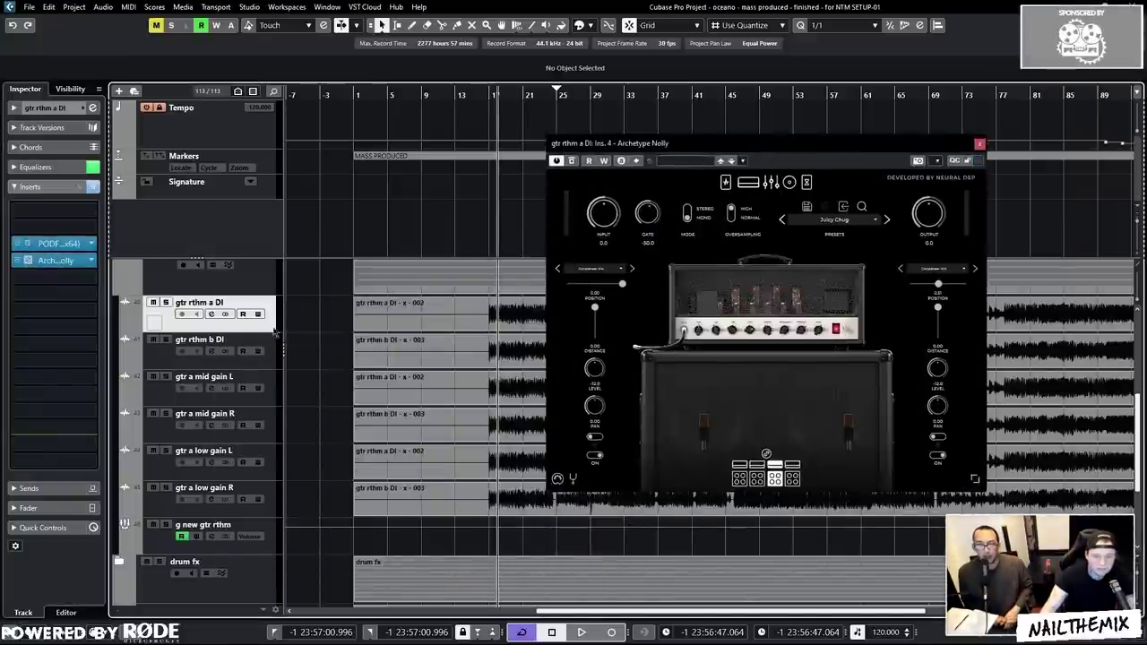
key("s")
left_click_drag(506, 95, 492, 189)
key("space")
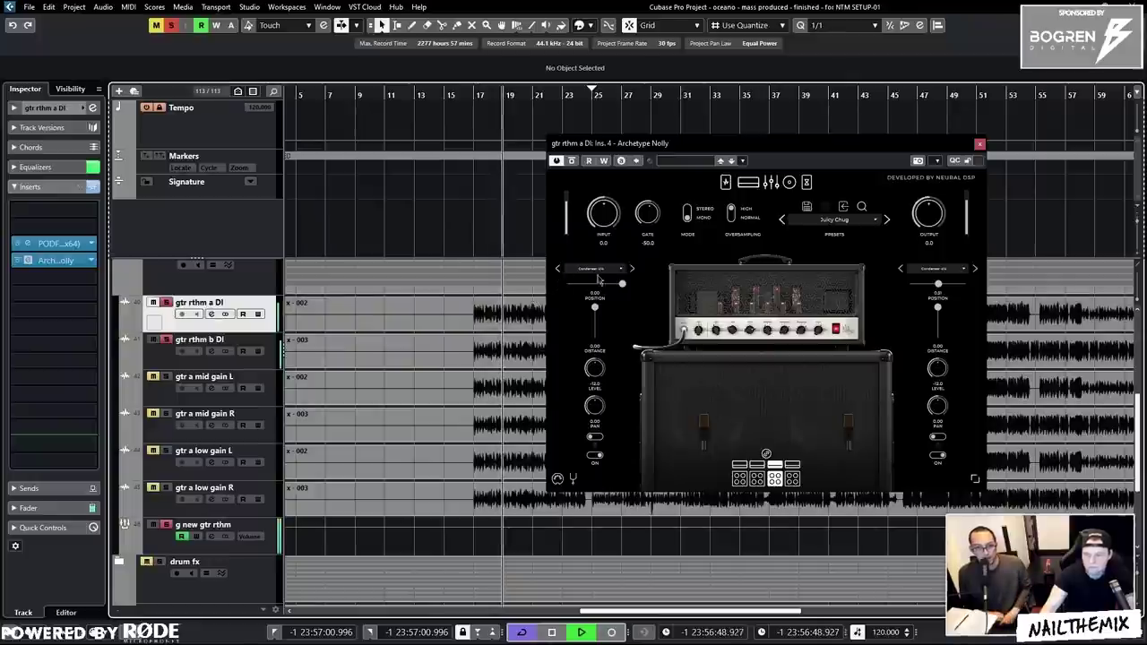
key("space")
- Examine the amp, equalizer and pedal pages of Archetype Nolly, with the playhead set to bar 17
left_click(748, 183)
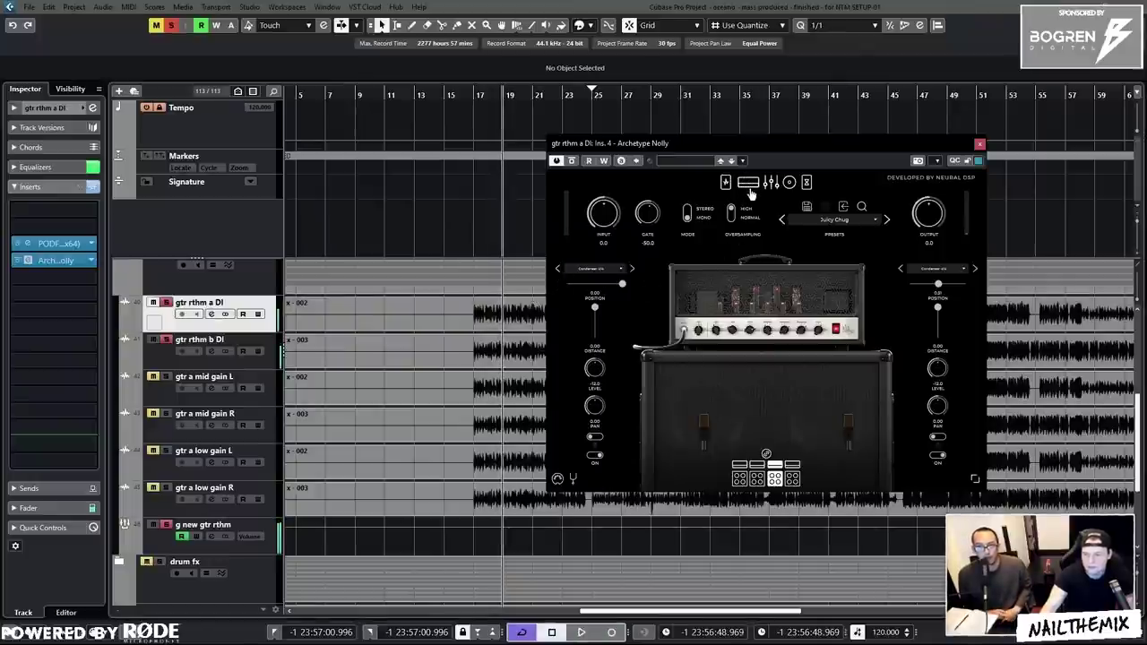
left_click(749, 184)
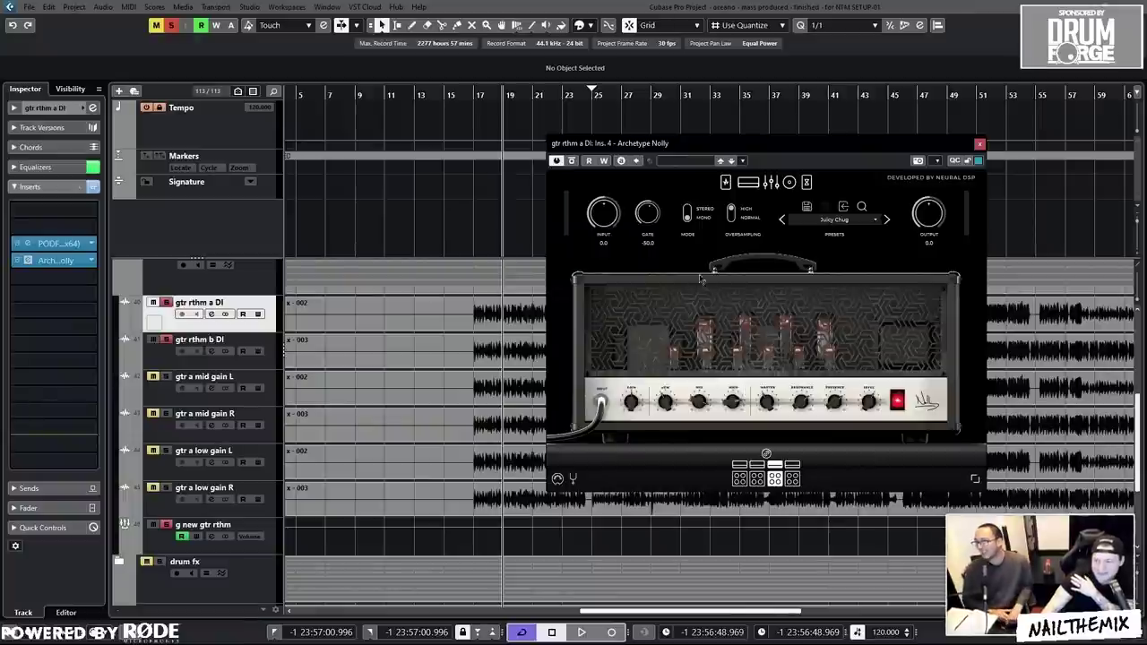
left_click(789, 183)
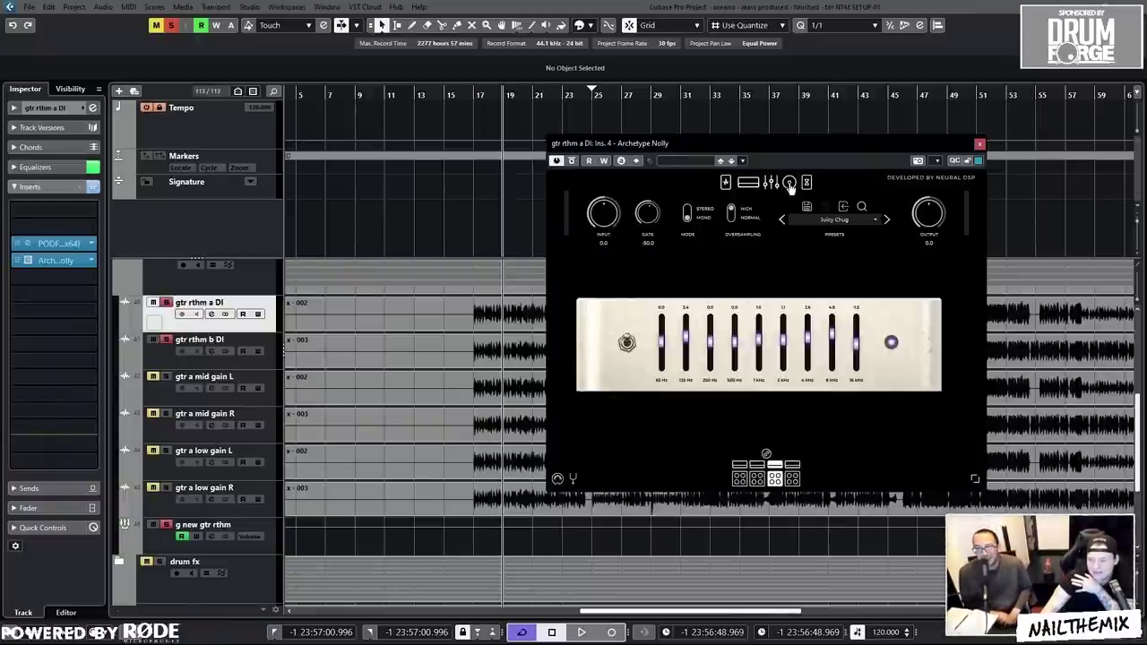
left_click(727, 183)
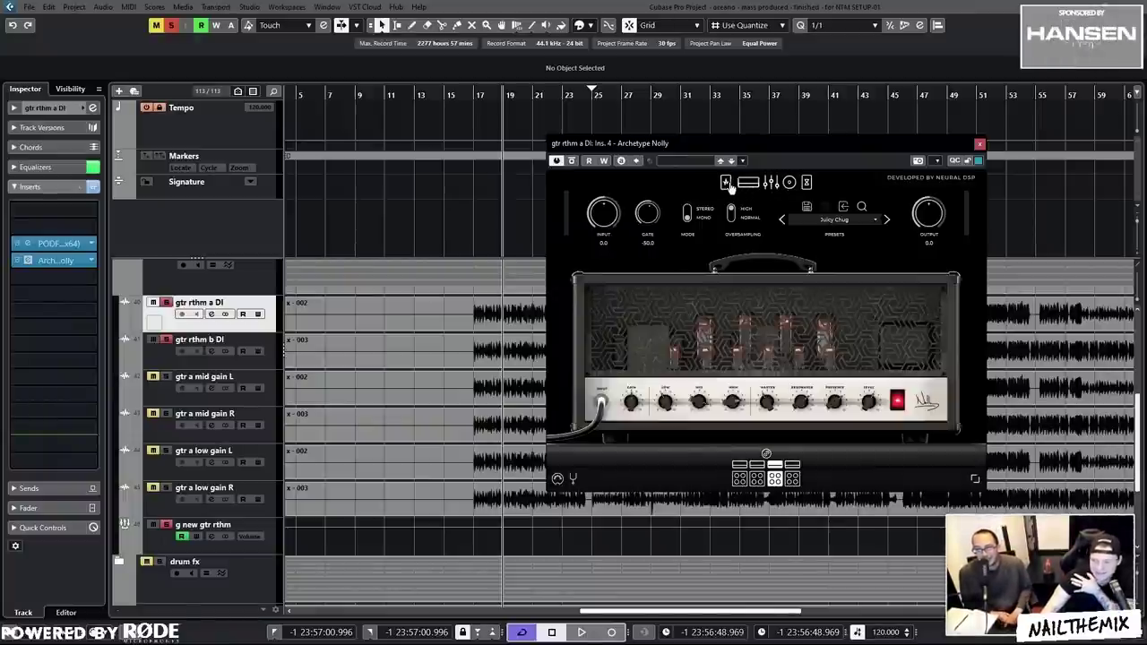
left_click(727, 183)
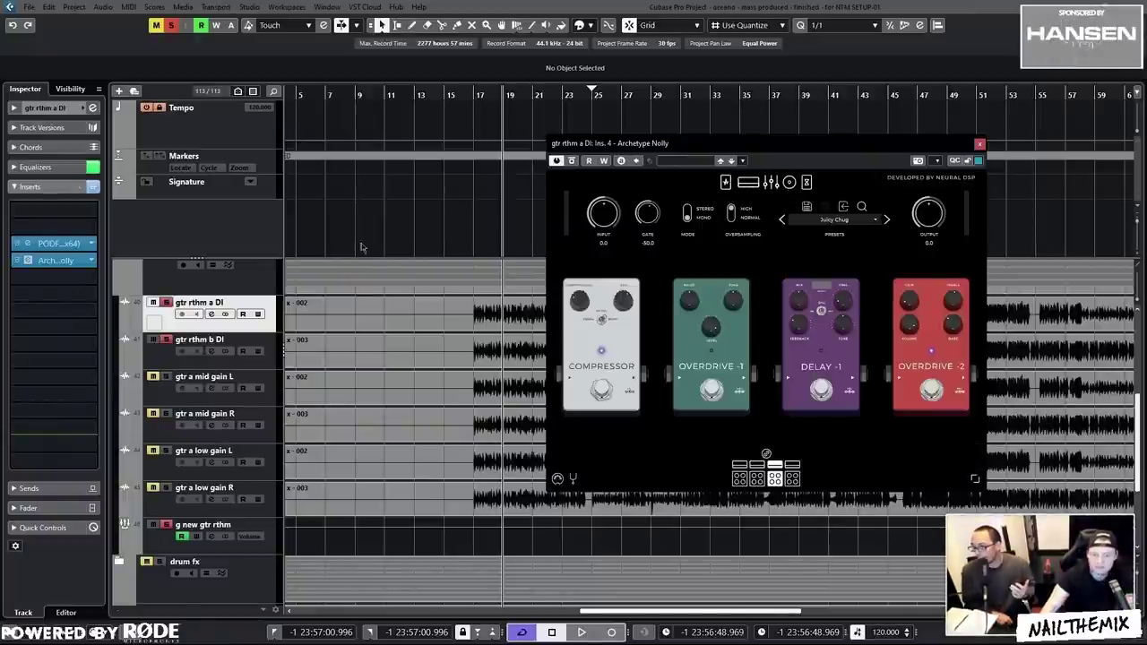
left_click(471, 95)
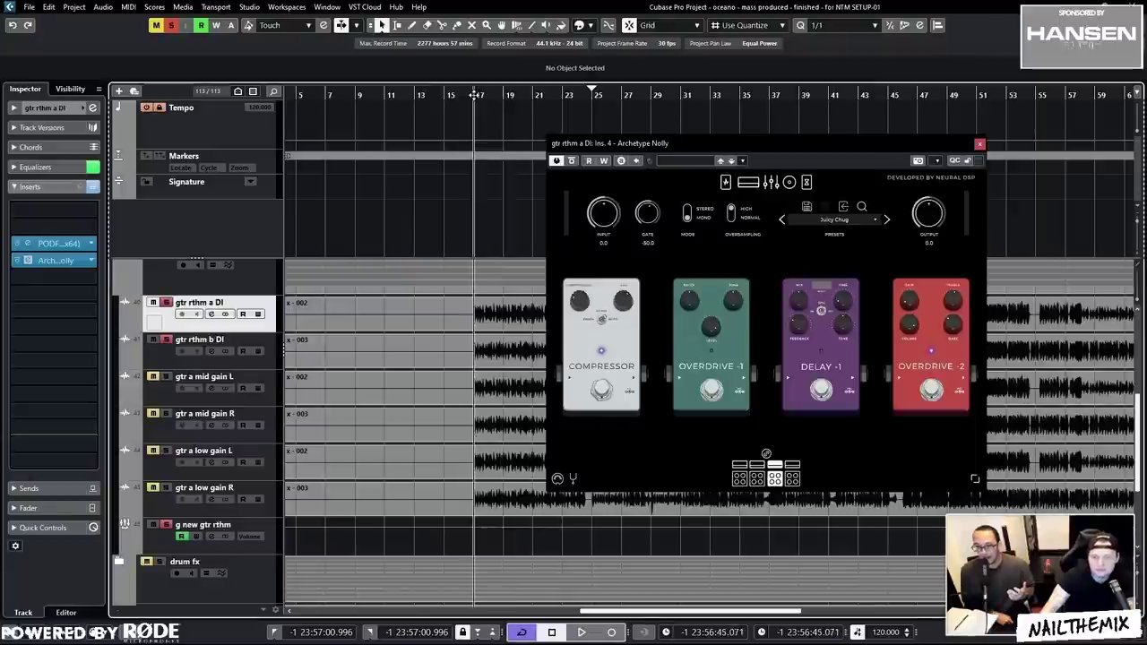
left_click(748, 184)
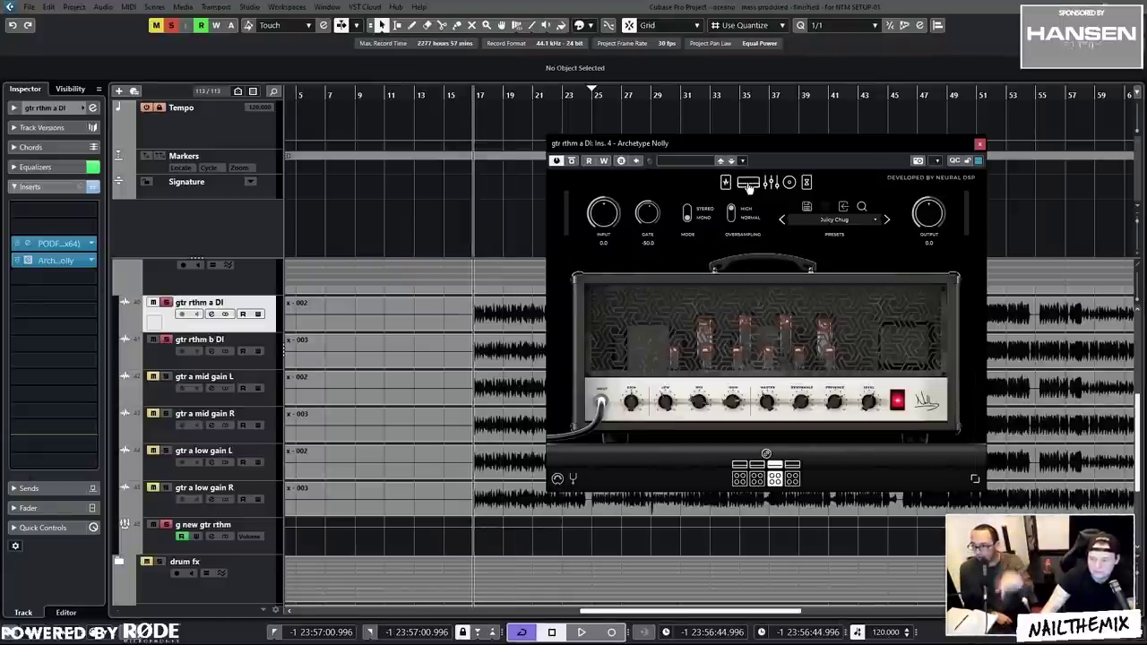
left_click(772, 183)
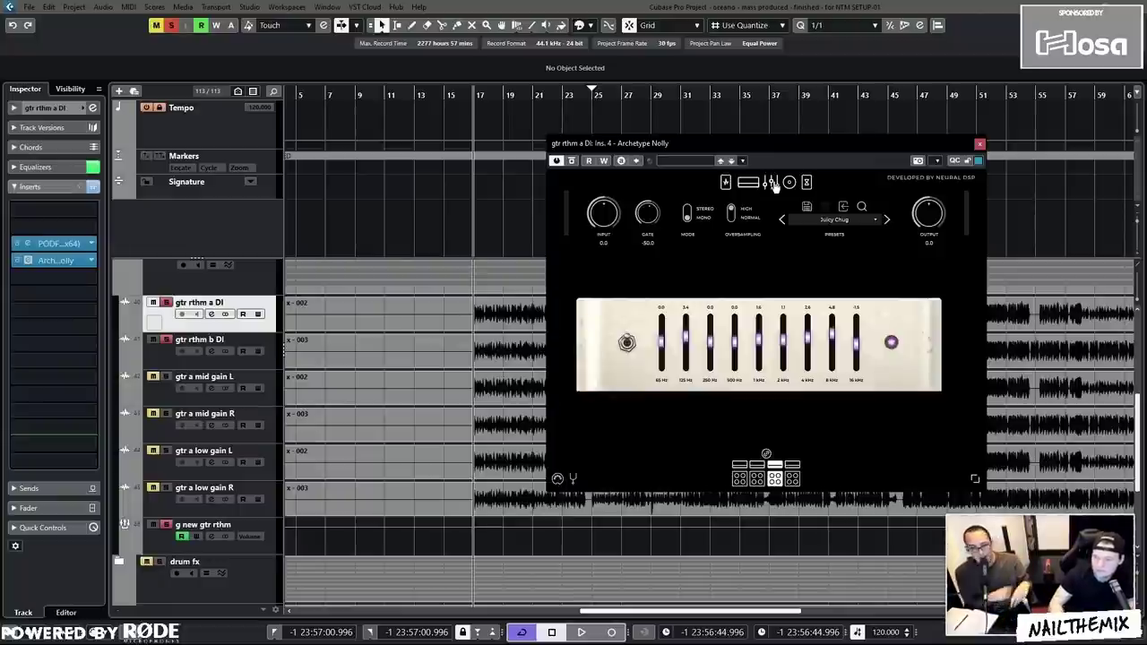
left_click(752, 183)
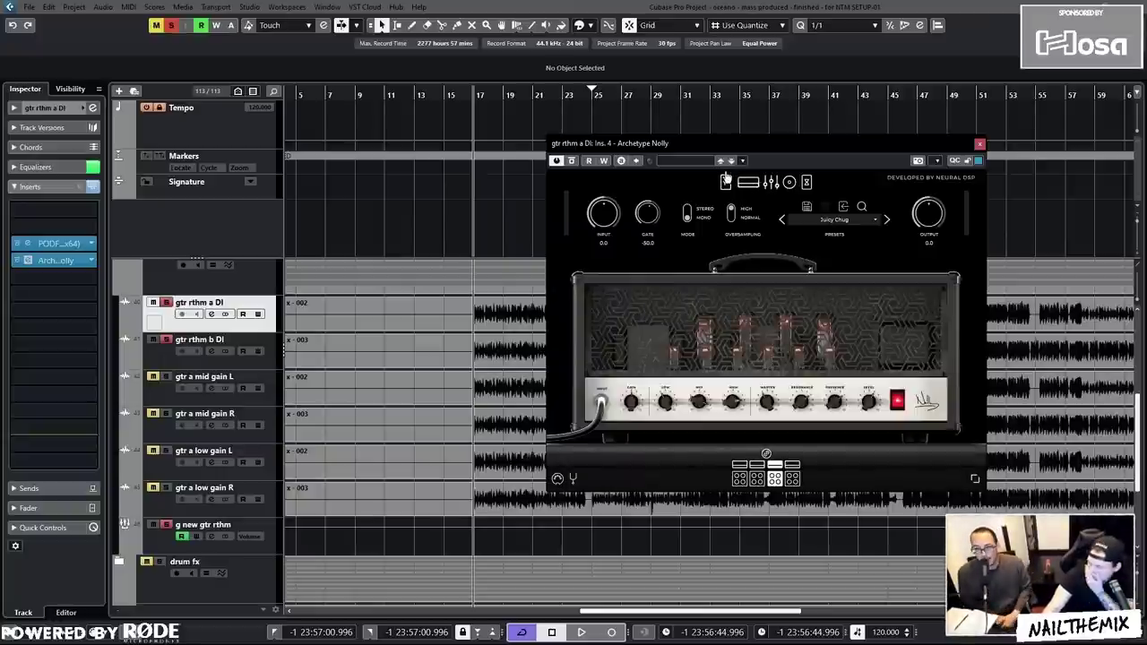
- Enlarge the Archetype Nolly window, examine its amp, equalizer, cabinet, delay and reverb settings, and close the plugin
left_click_drag(780, 146, 579, 16)
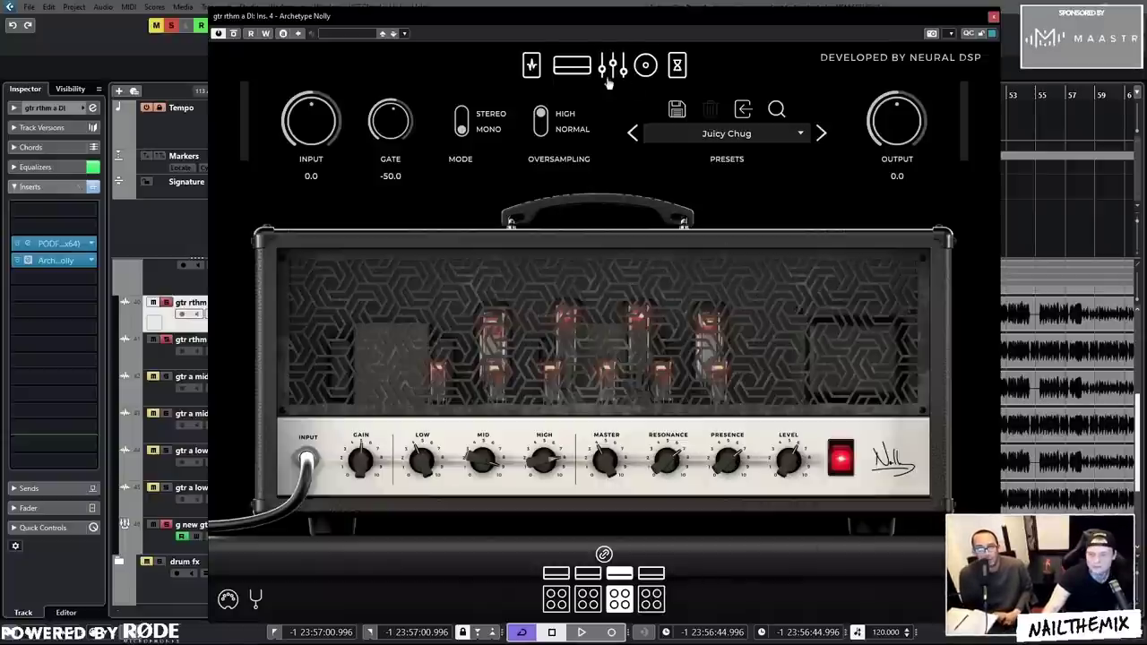
left_click(569, 69)
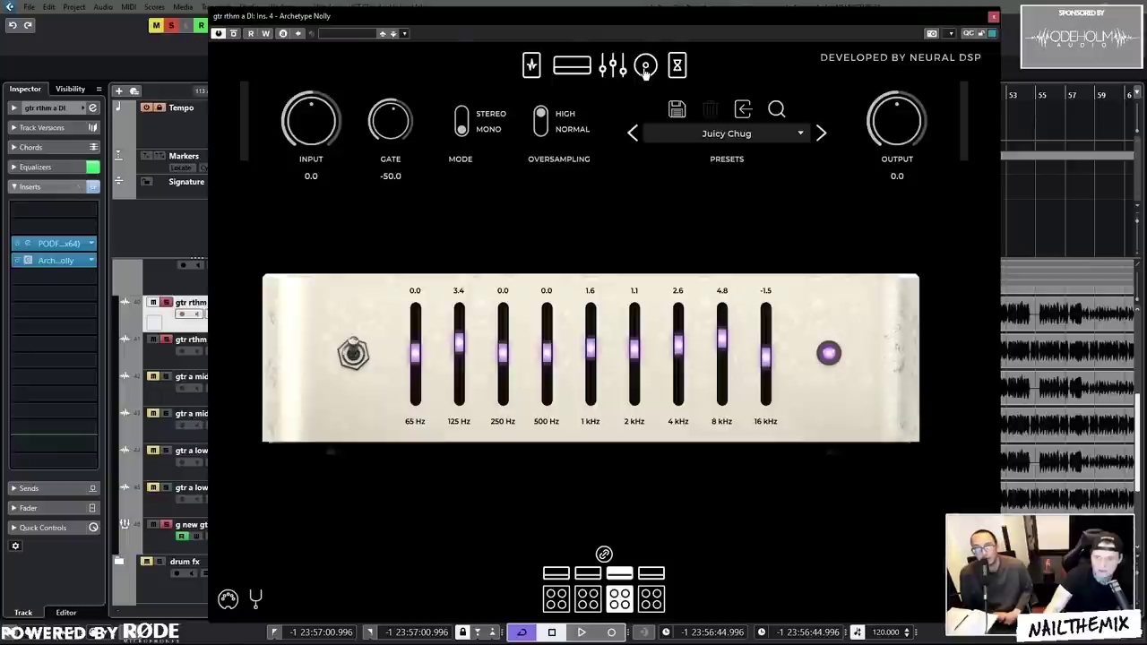
left_click(645, 68)
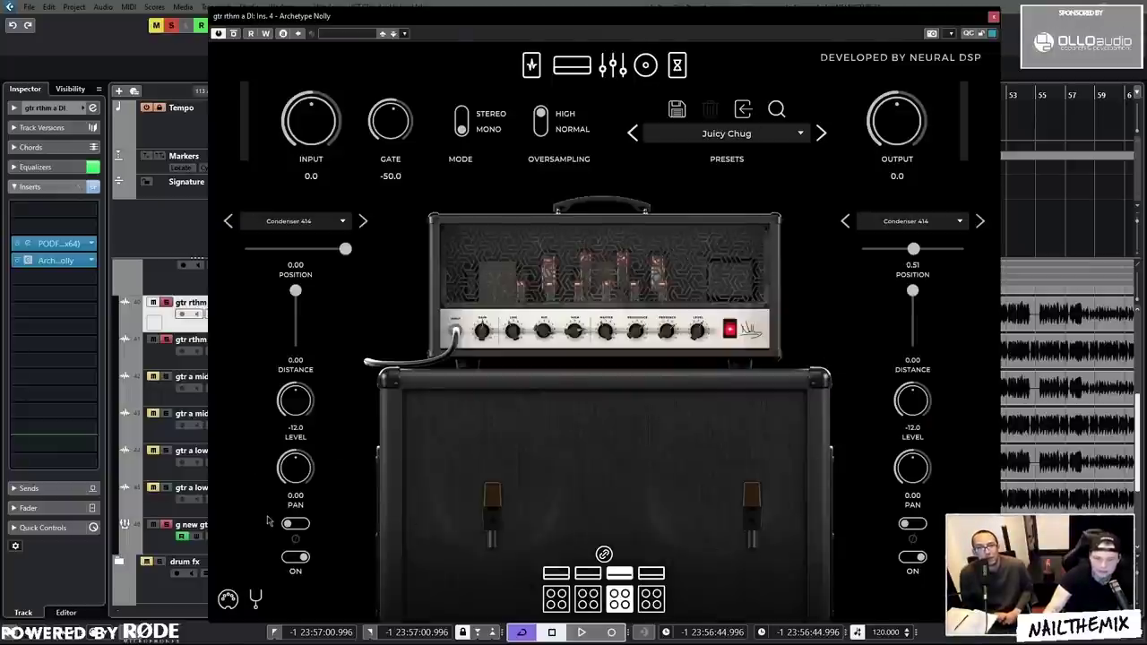
left_click(676, 66)
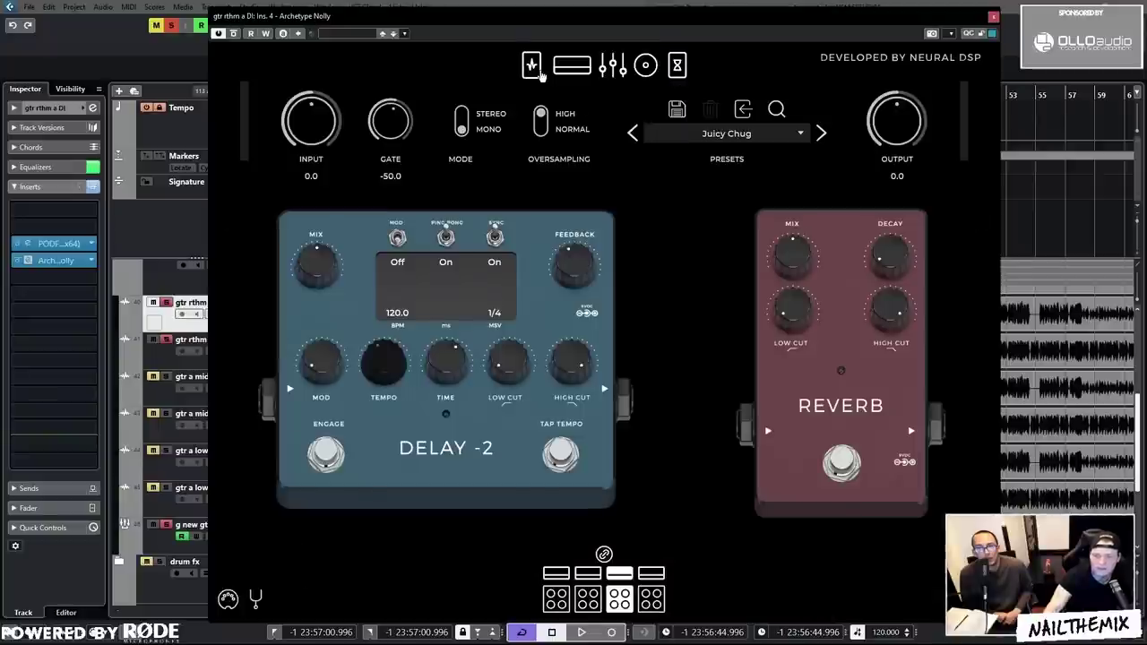
left_click(536, 69)
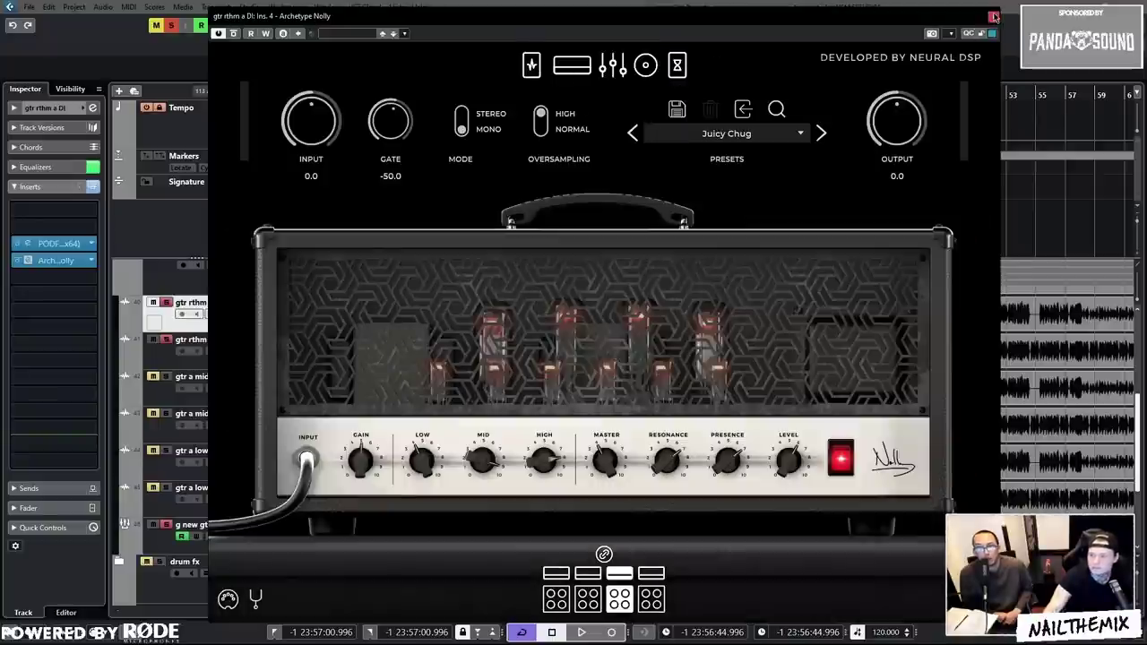
left_click(993, 16)
- Show the channel settings of gtr rthm a DI to examine its equalizer, moving the window clear of the track
left_click(190, 358)
left_click(212, 314)
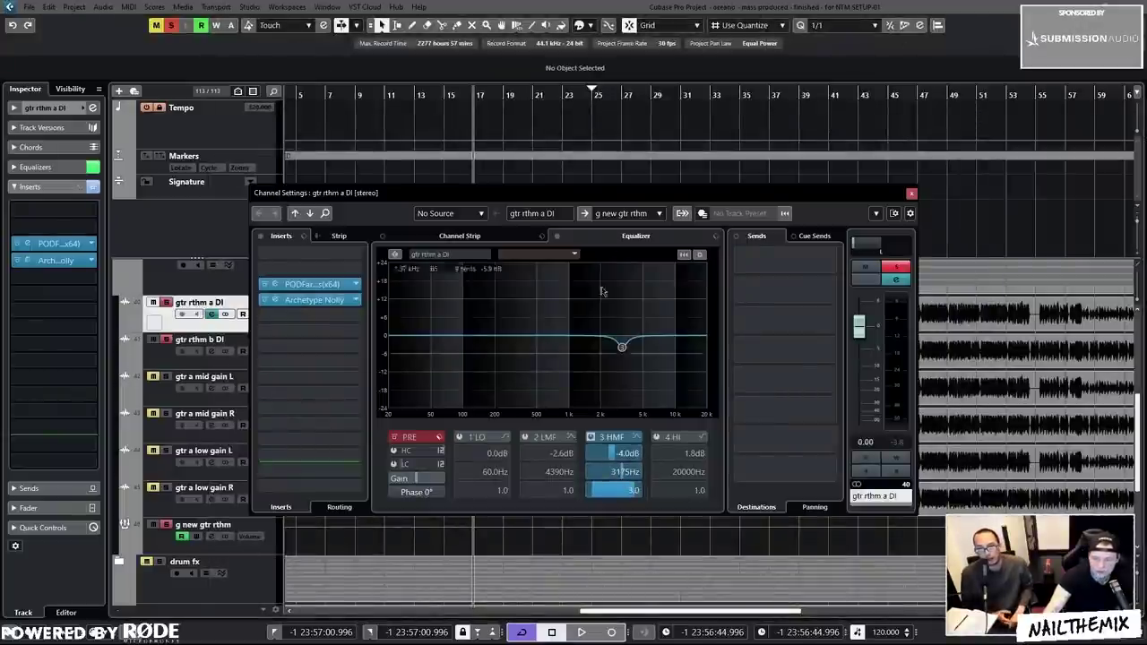
left_click_drag(645, 195, 740, 354)
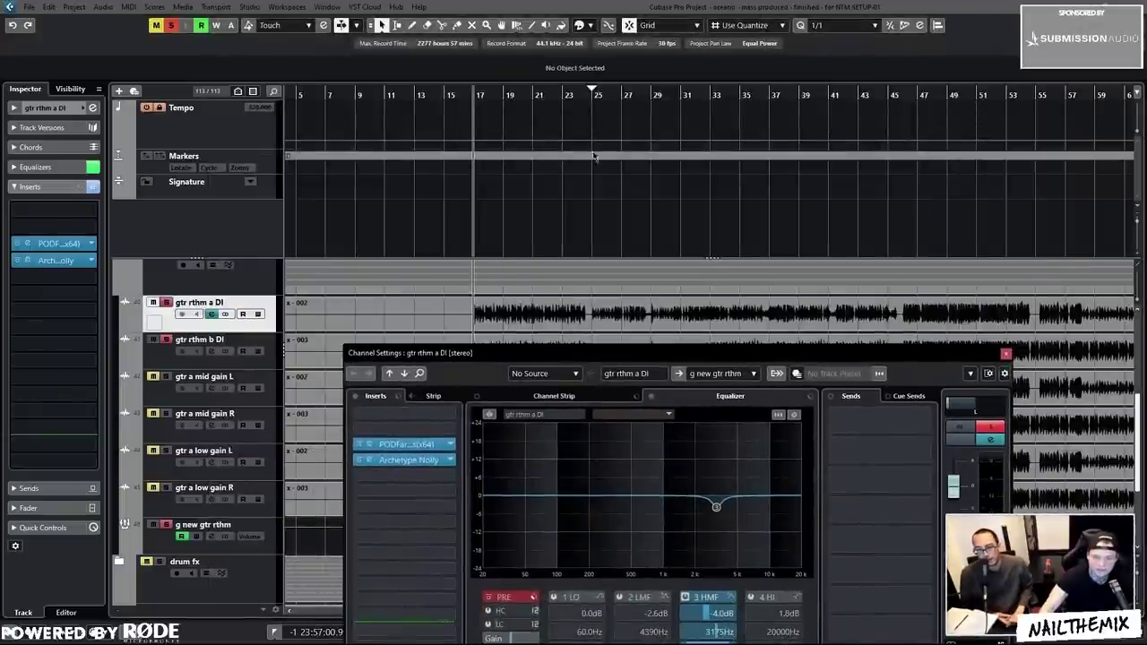
- Clear the existing solos, solo only gtr rthm a DI, and close its channel settings
left_click(481, 93)
left_click(167, 303)
left_click(166, 303)
left_click(171, 25)
left_click(166, 303)
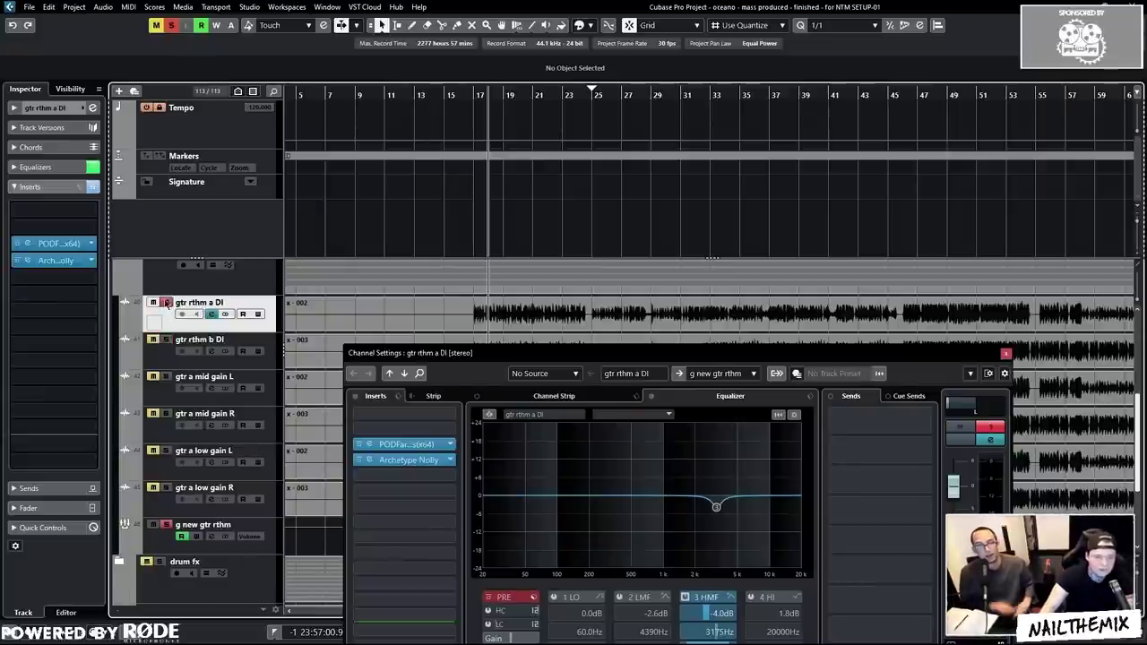
left_click_drag(511, 350, 462, 249)
left_click(957, 256)
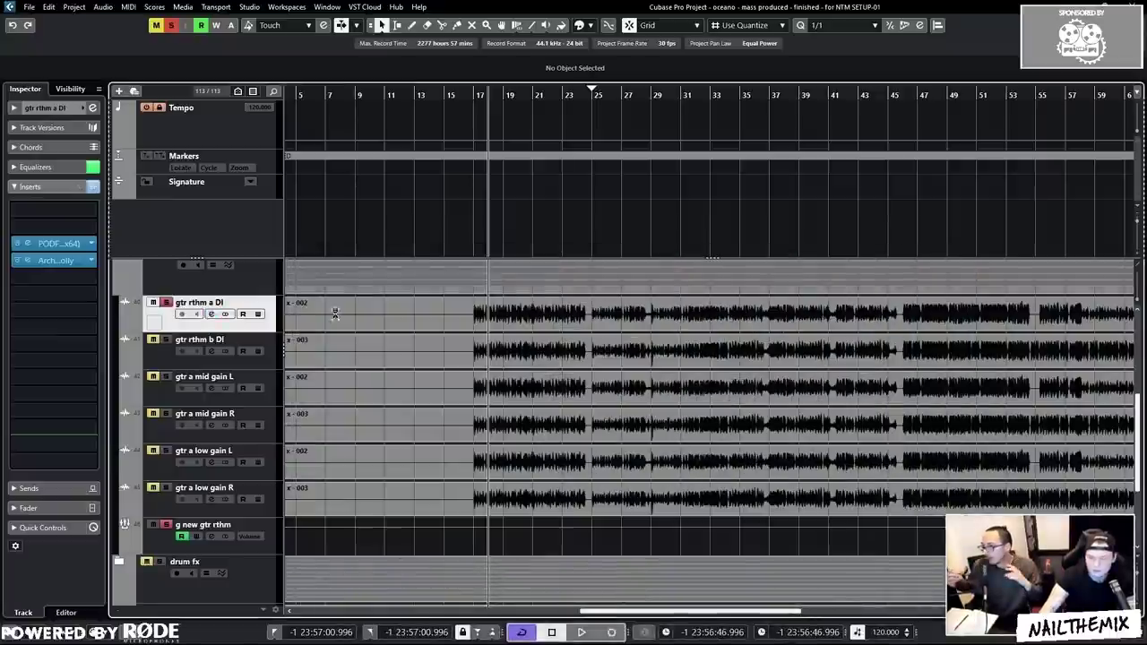
- Clear the solo on gtr rthm a DI, select gtr a mid gain L and R, and set the playhead to bar 17
left_click(272, 351)
left_click(166, 303)
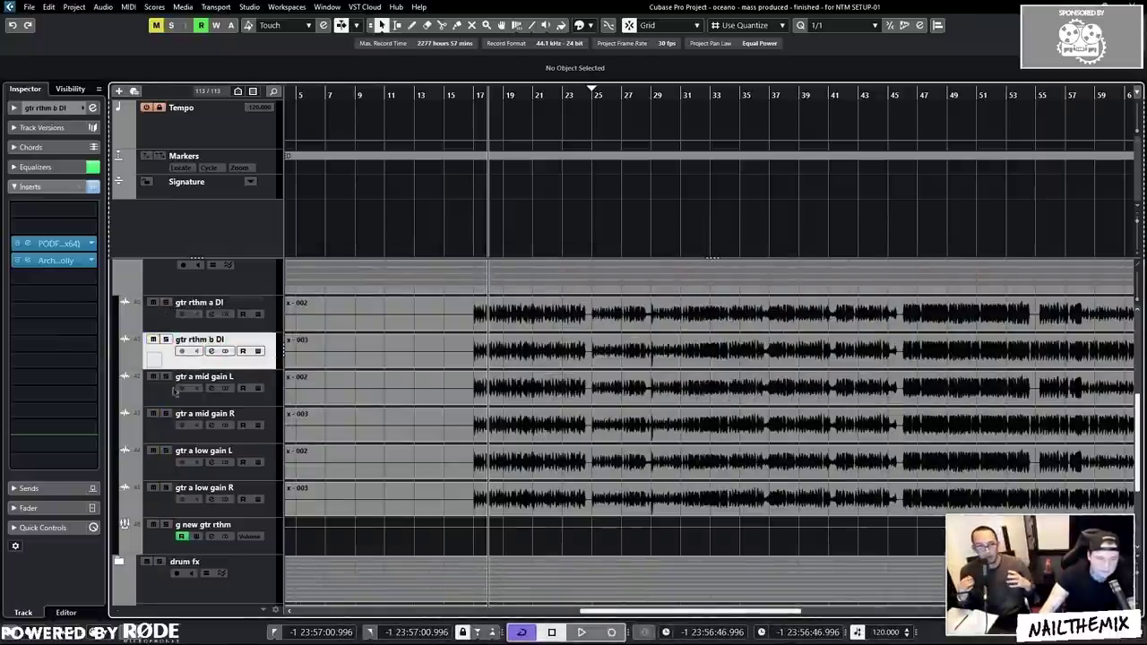
left_click(170, 400)
key("super")
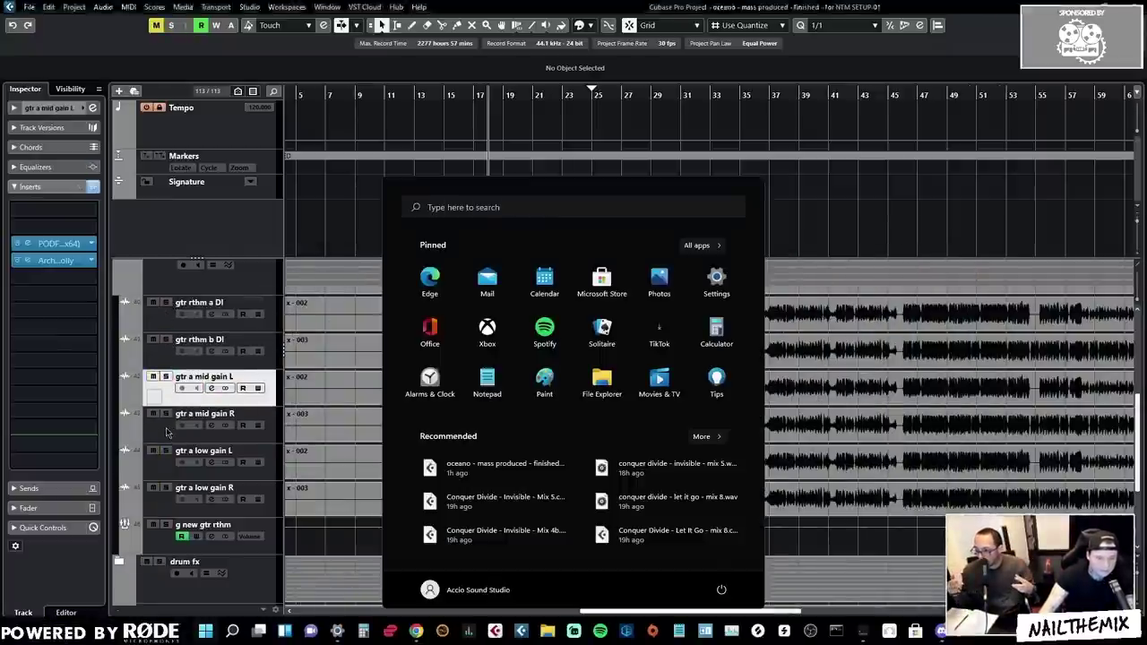
left_click(167, 432)
left_click(165, 402)
left_click(165, 400)
left_click(171, 434, "shift")
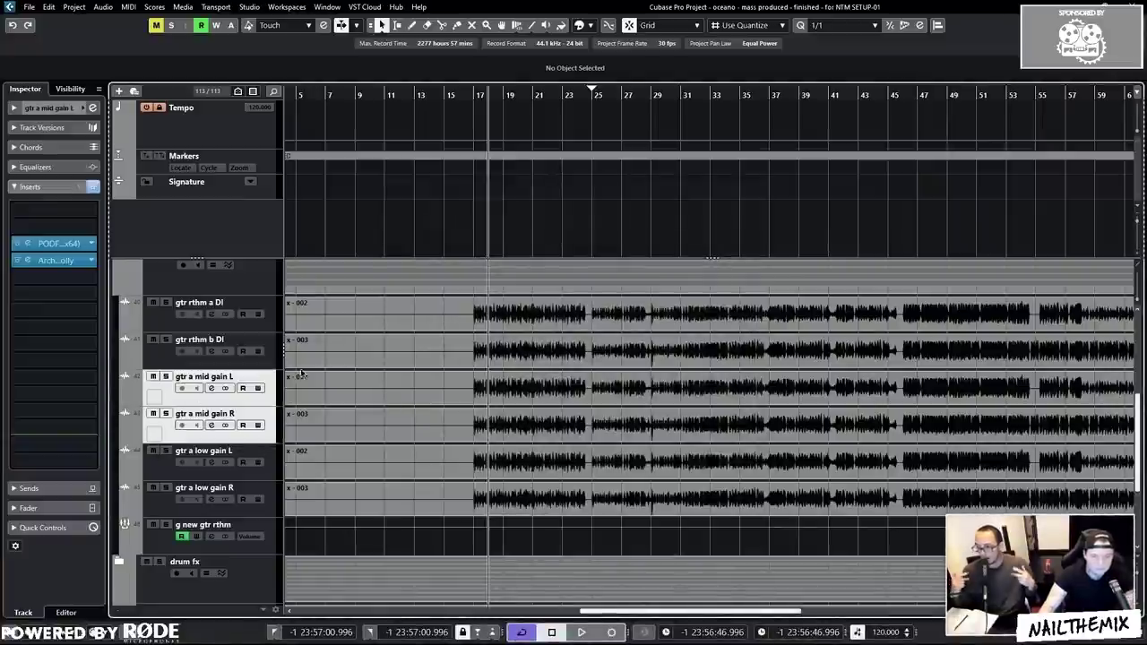
left_click(472, 92)
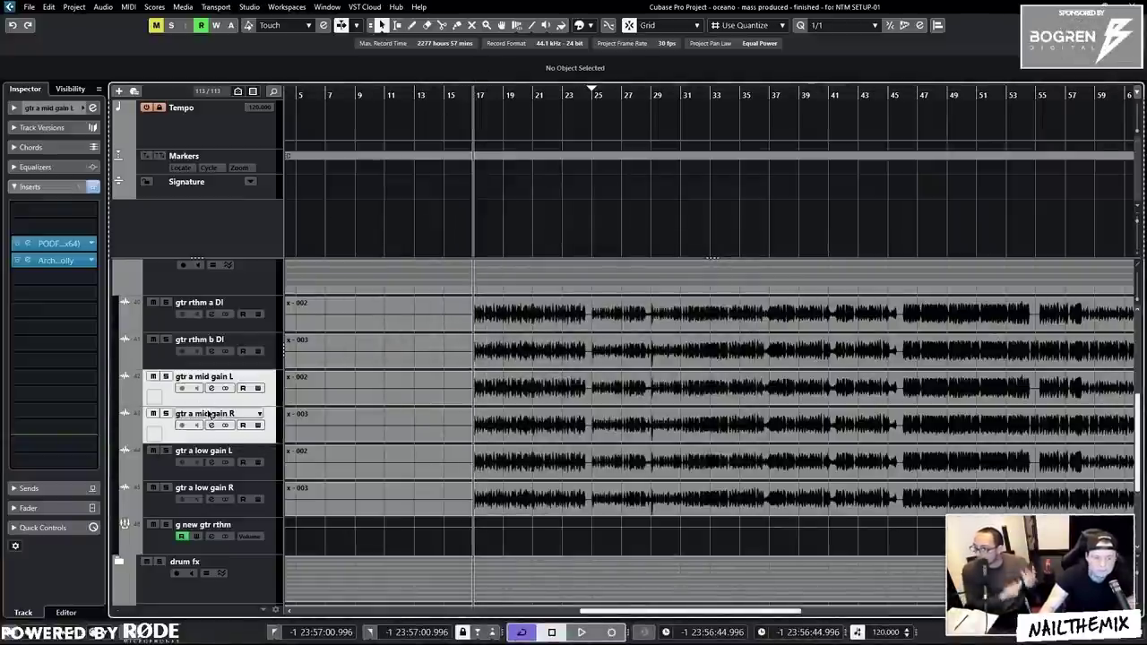
- Solo gtr a mid gain L and R, and show the Archetype Nolly insert of gtr a mid gain L in an enlarged window
left_click(165, 413)
left_click(167, 397)
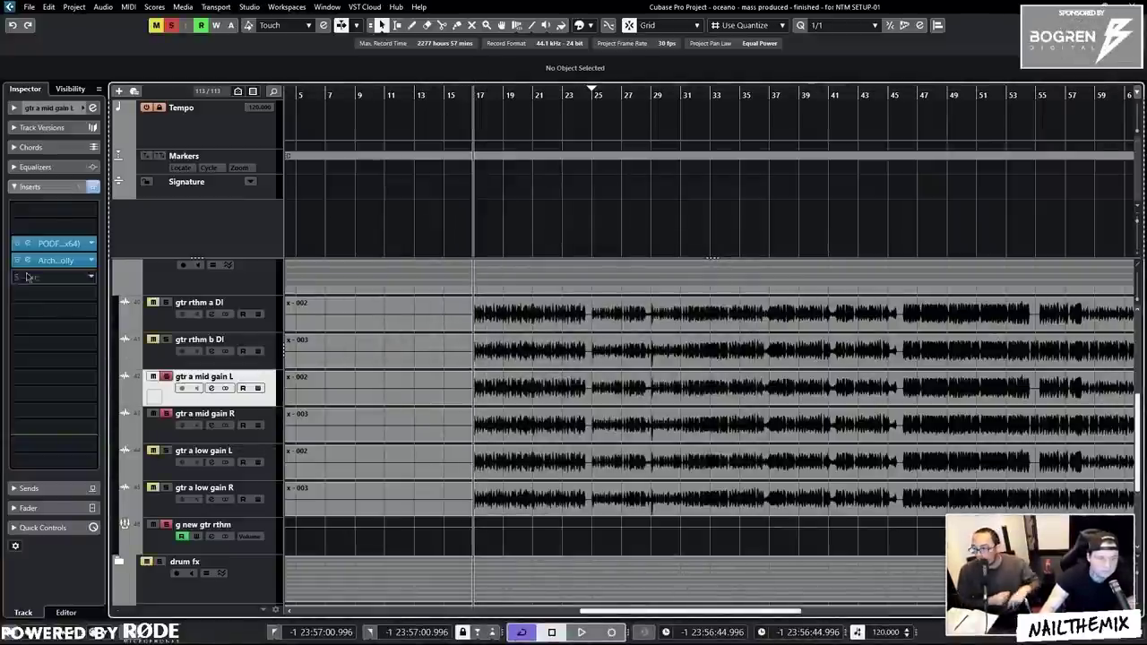
left_click(55, 260)
left_click_drag(639, 331, 677, 105)
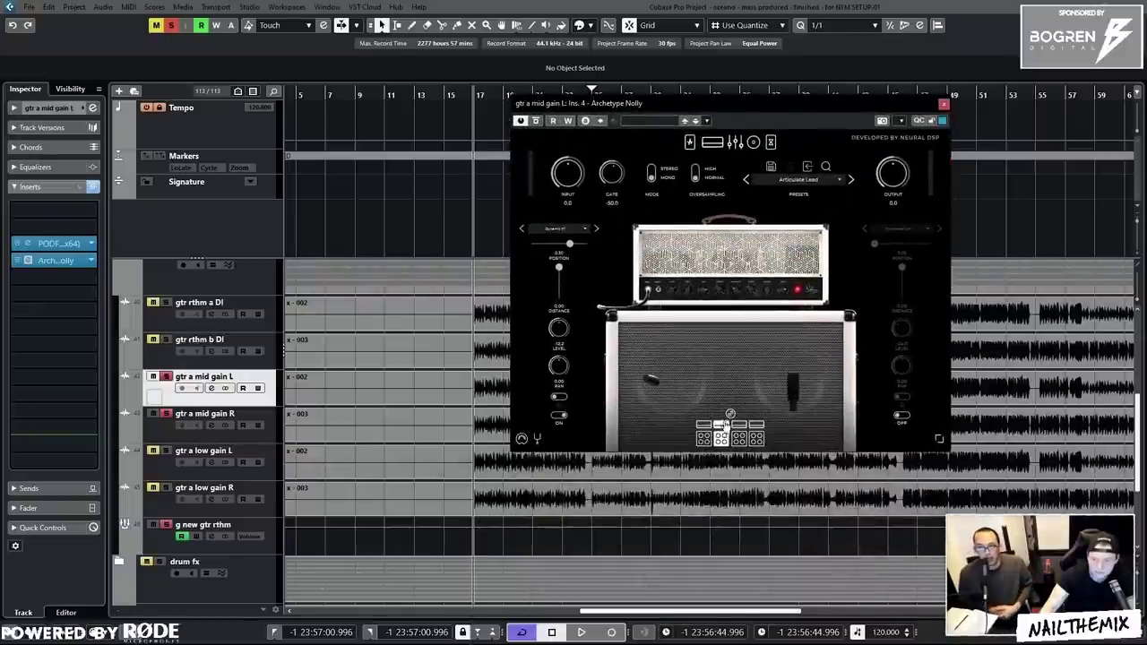
left_click(938, 444)
left_click(972, 481)
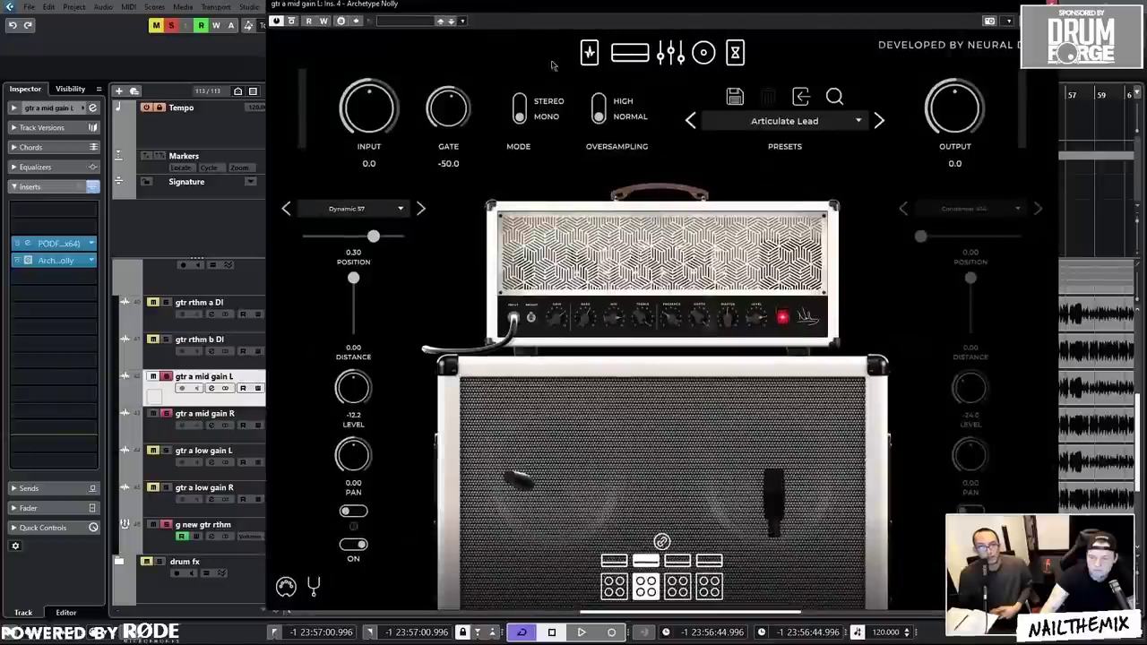
- Examine the equalizer, amp and pedal settings of Archetype Nolly on gtr a mid gain L
left_click(670, 52)
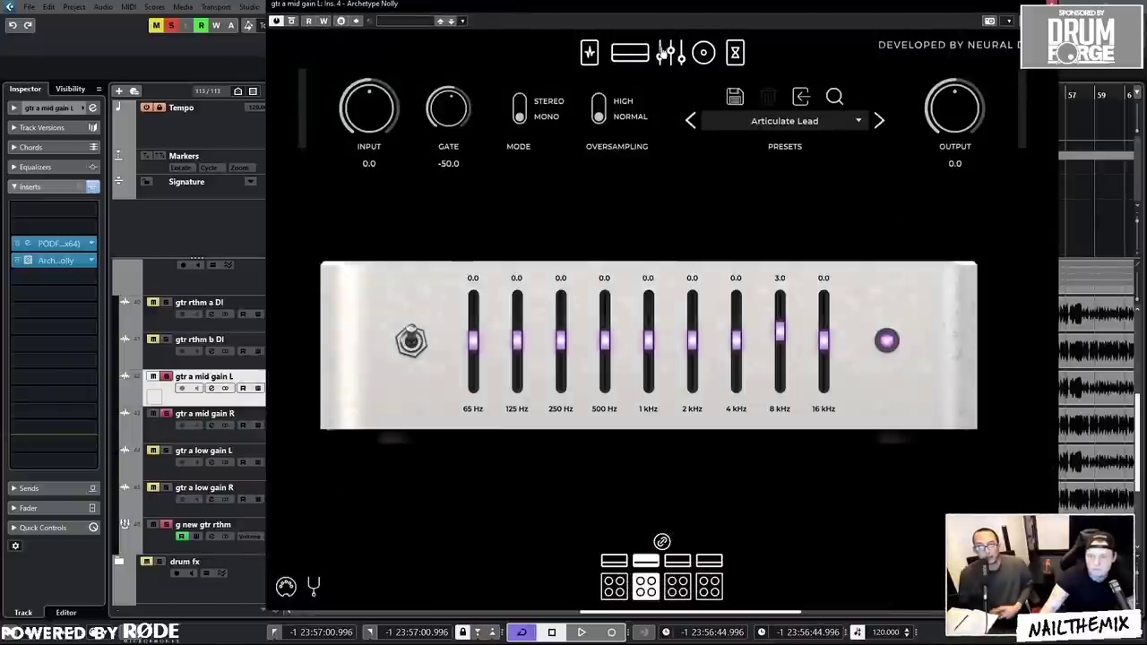
left_click(637, 55)
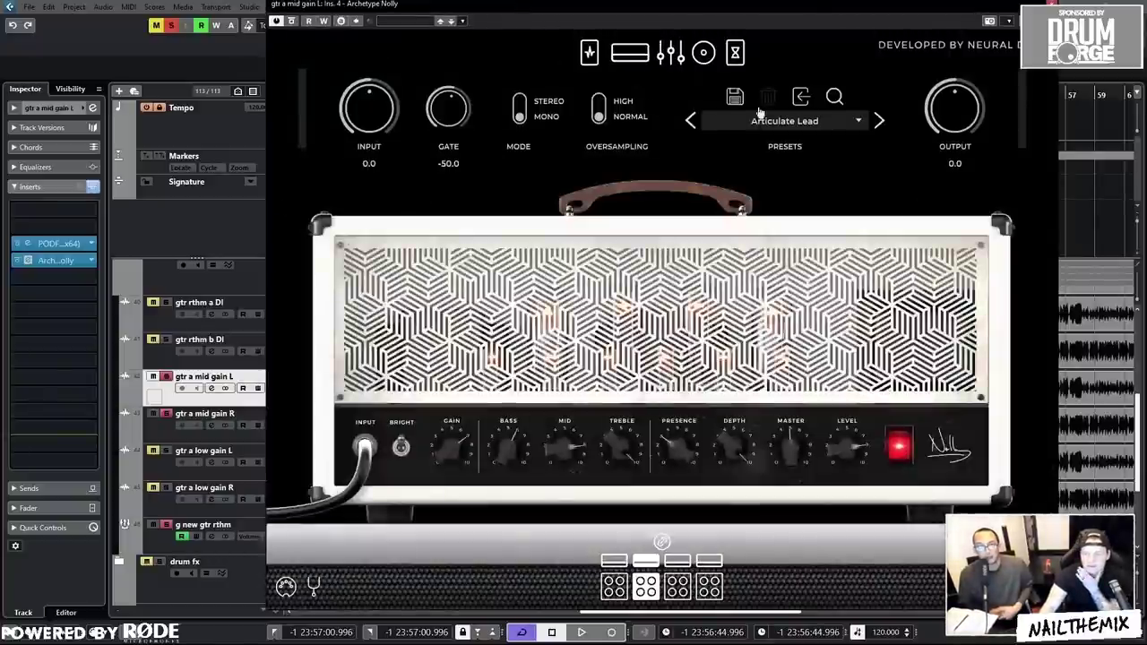
left_click(589, 52)
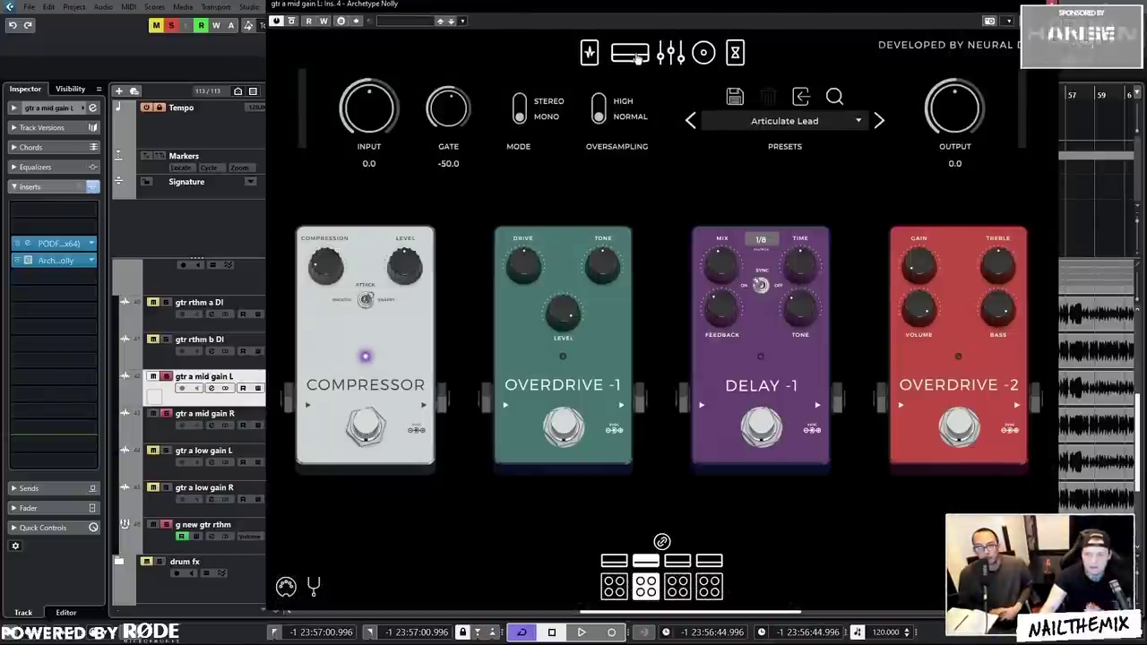
left_click(630, 52)
- Audition the soloed mid gain guitars while rechecking the Archetype Nolly pedals and amp, moving the window aside and back, and stop playback
left_click_drag(920, 12, 965, 451)
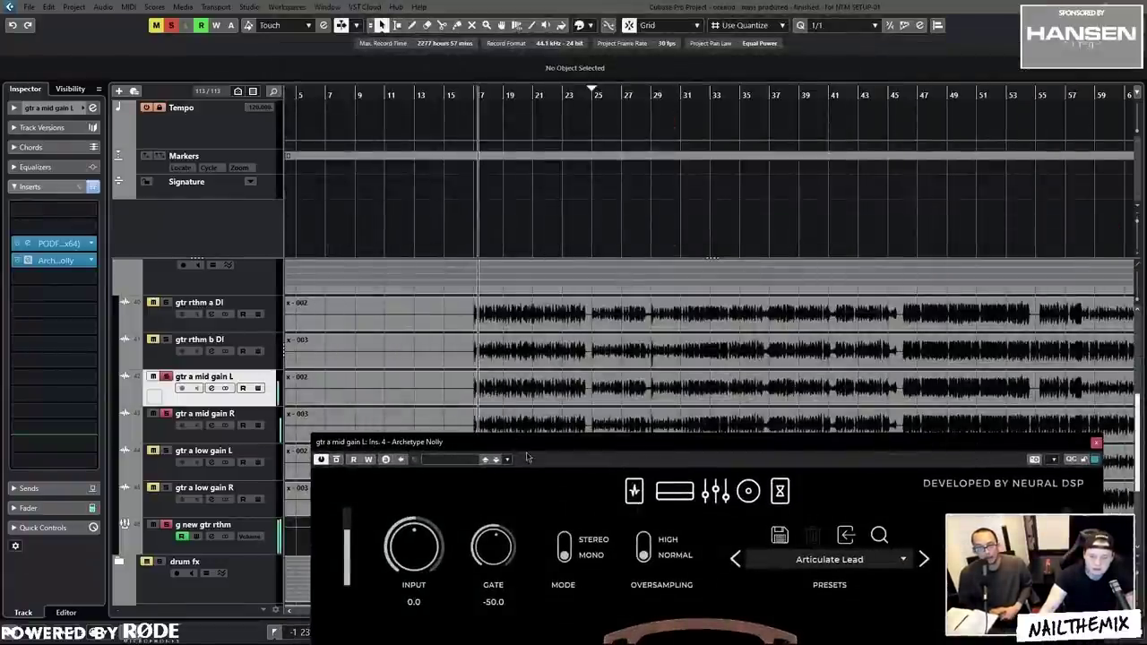
left_click_drag(547, 445, 483, 11)
left_click(610, 63)
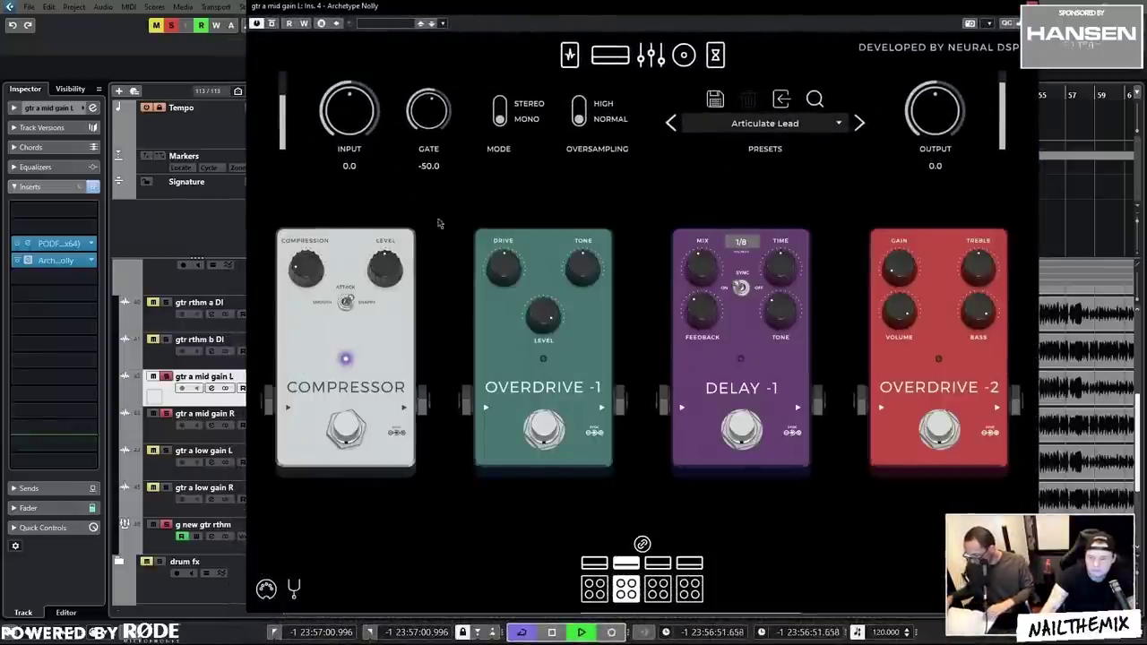
left_click(610, 55)
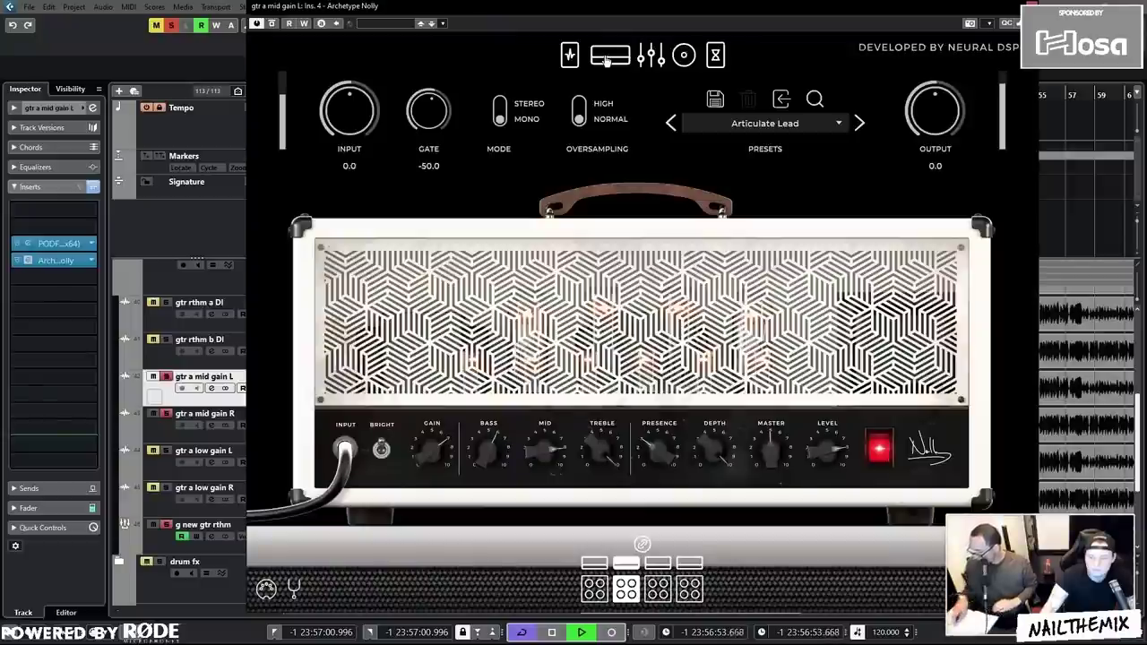
left_click(651, 55)
key("space")
- Examine the cabinet, delay, reverb and pedal settings of Archetype Nolly on gtr a mid gain L, and close the plugin
left_click(684, 55)
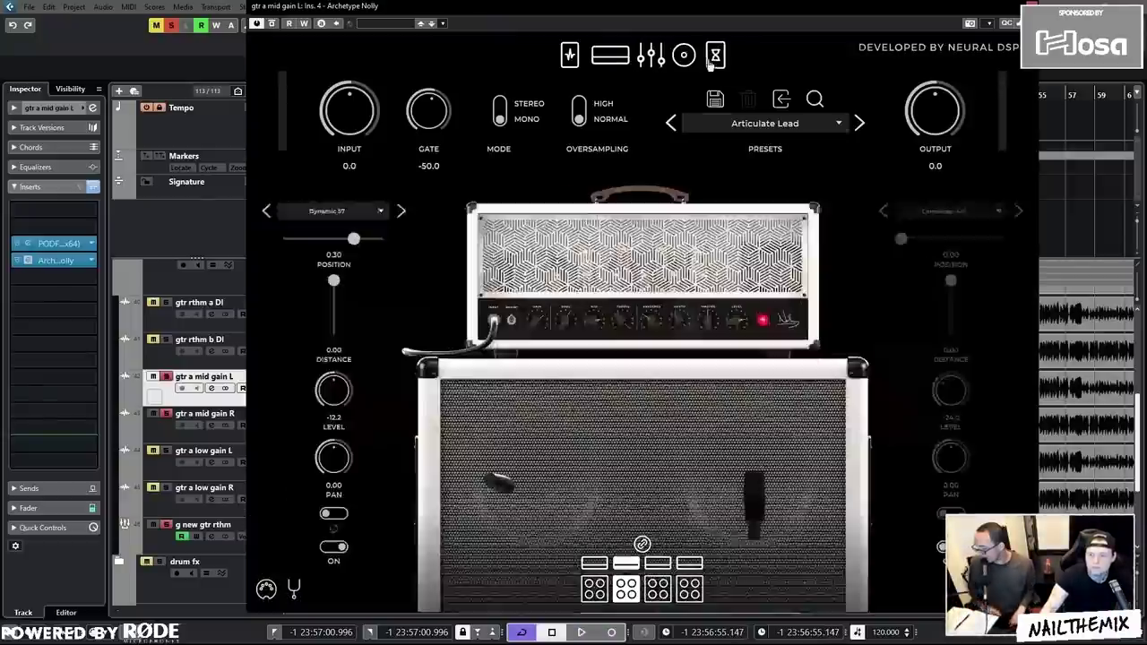
left_click(715, 56)
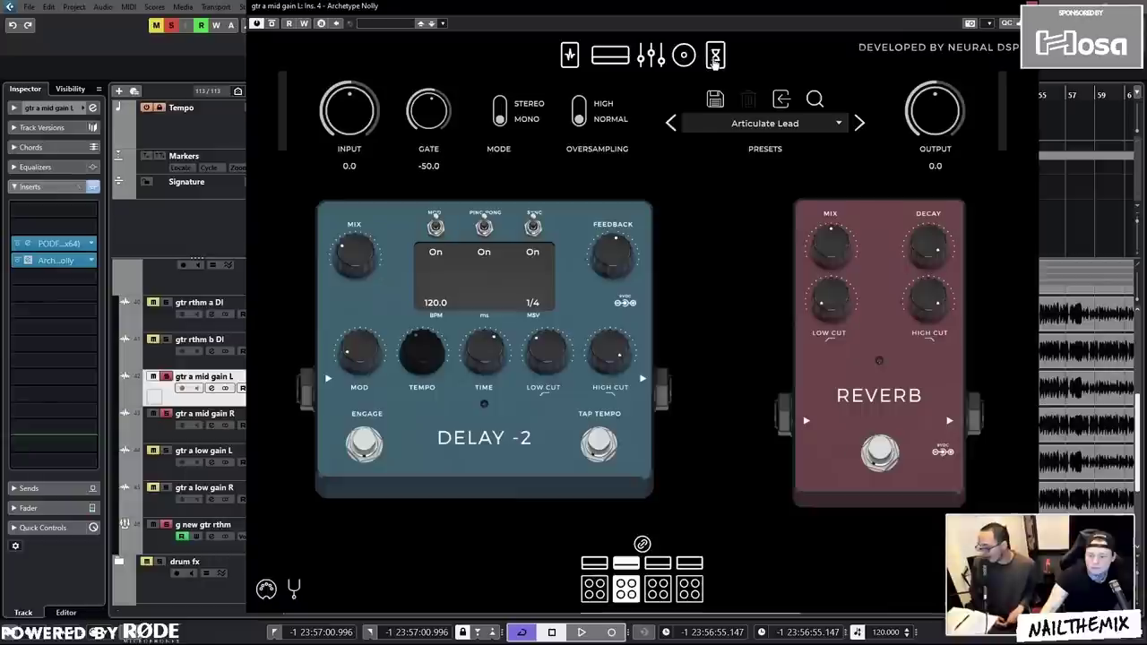
left_click(570, 55)
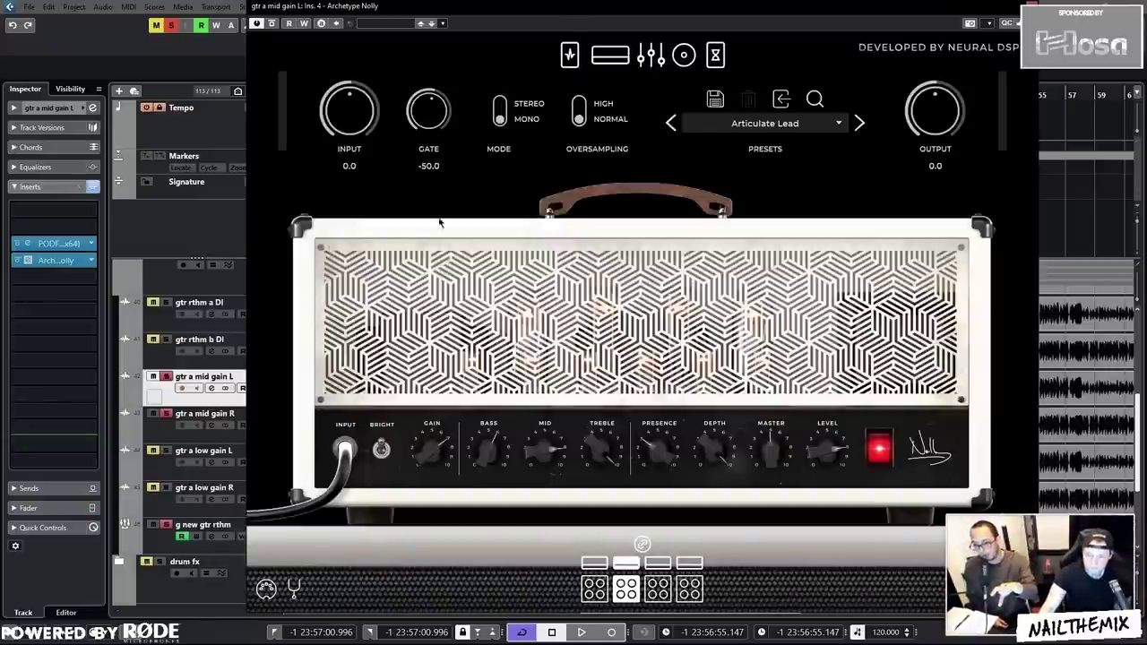
left_click(1031, 6)
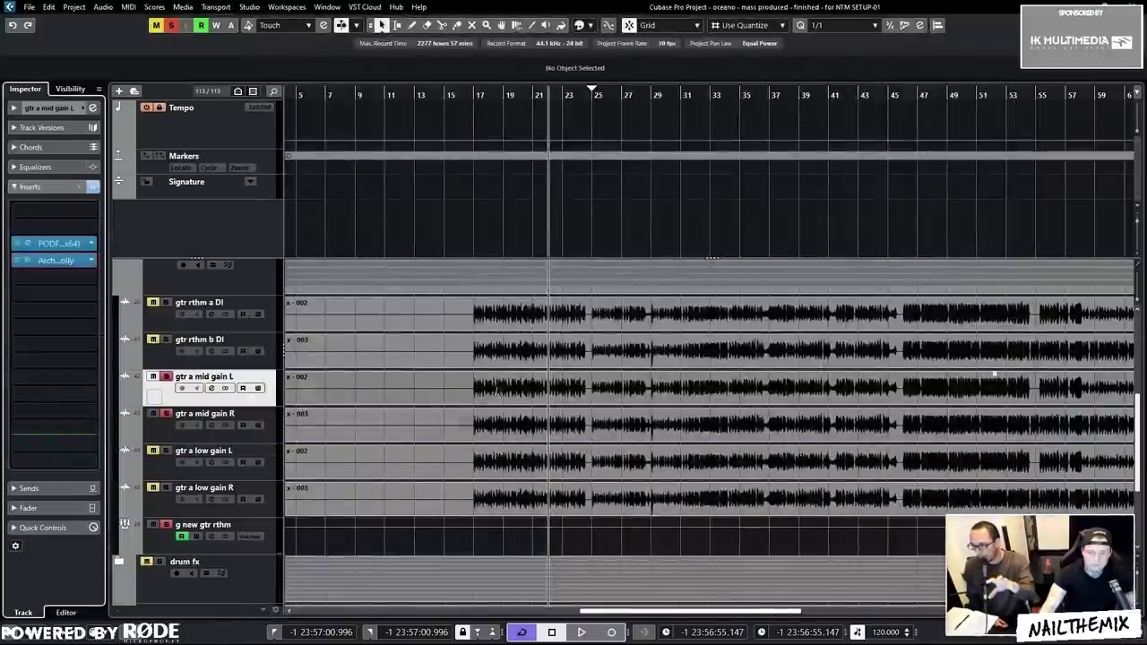
- Solo gtr rthm a DI and gtr rthm b DI together, play them briefly, and clear the solos
left_click(276, 329)
left_click(375, 345)
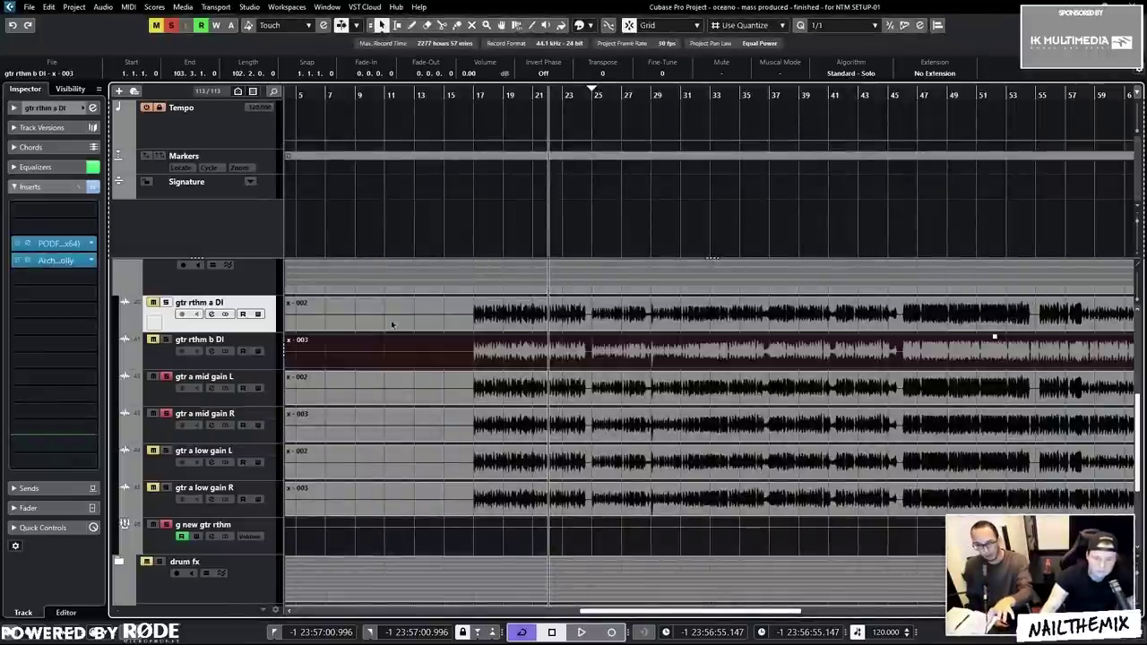
left_click(404, 325, "shift")
key("s")
key("space")
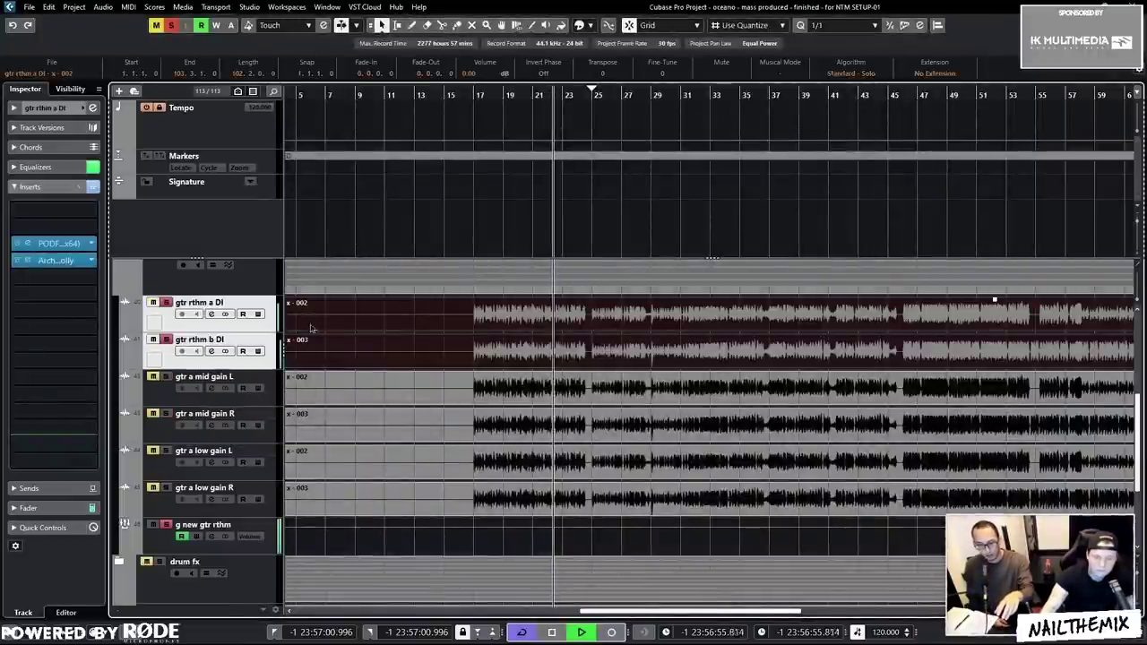
key("space")
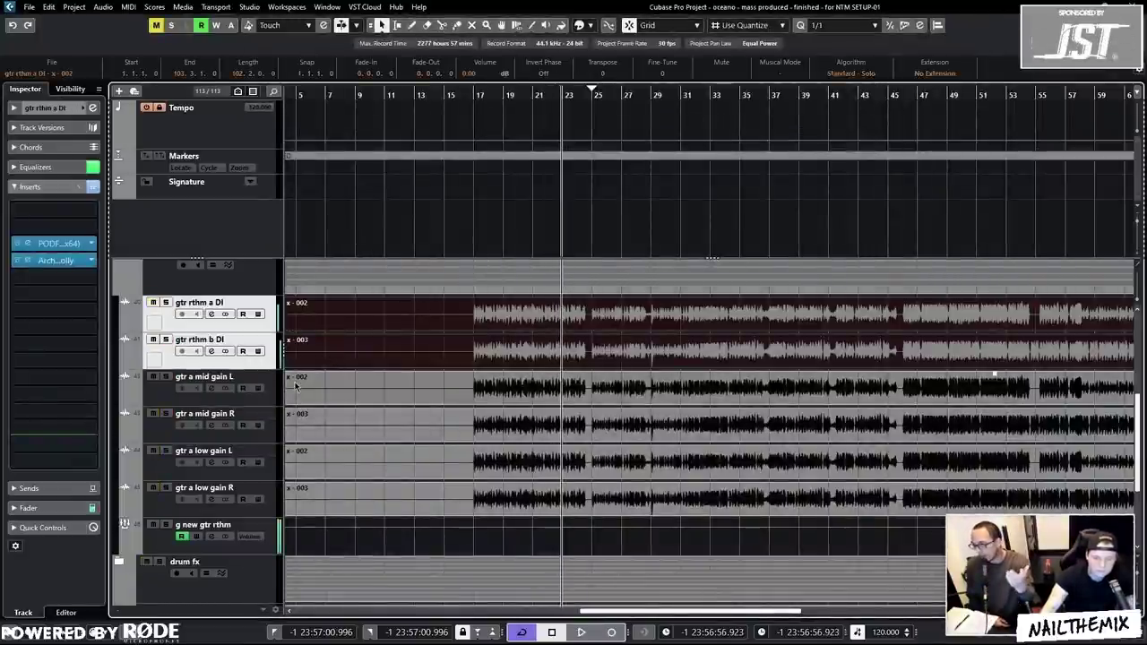
- Audition both gtr rthm DI tracks and both gtr a mid gain tracks soloed together from bar 17, stop playback, and clear all solos
left_click(273, 399)
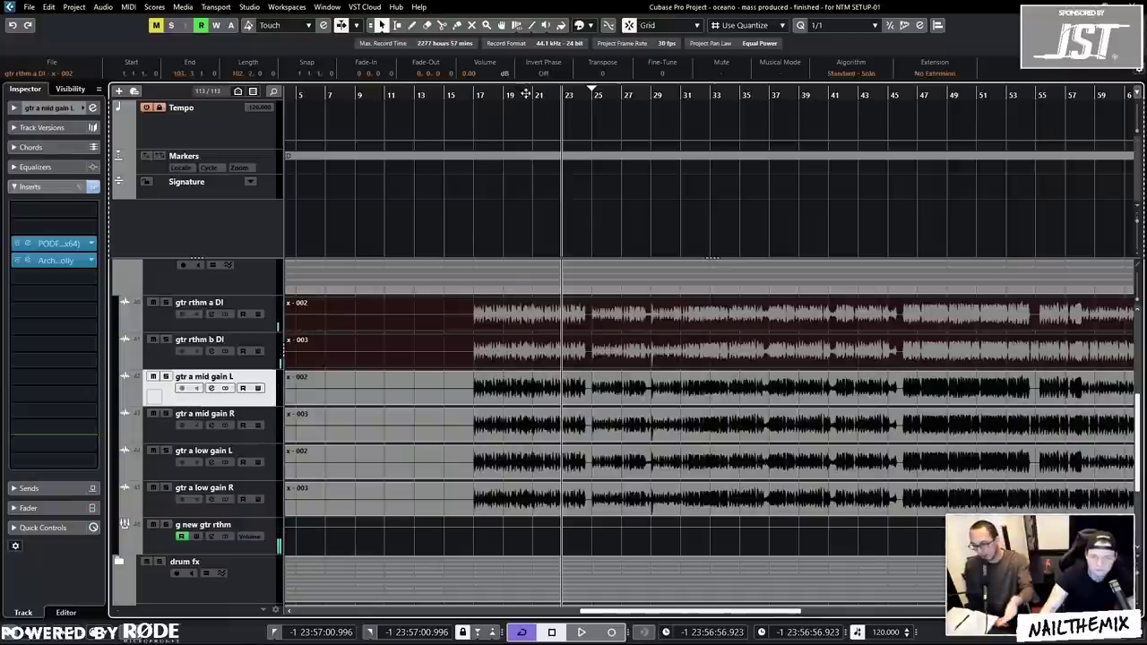
left_click(475, 95)
left_click(275, 328)
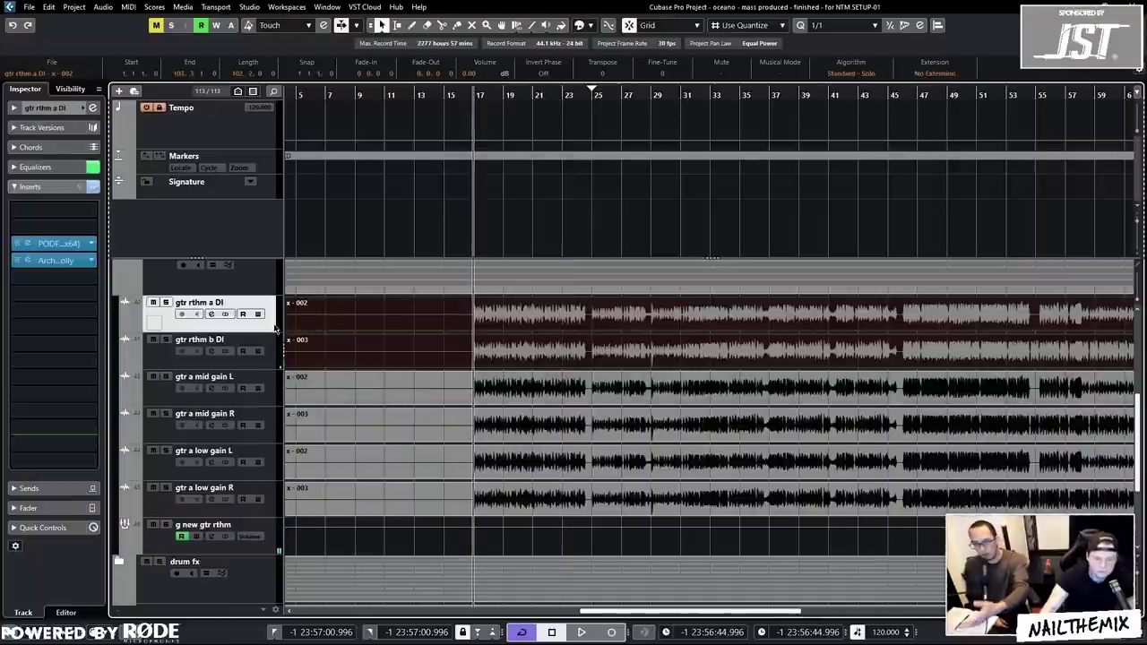
left_click(267, 437, "shift")
key("s")
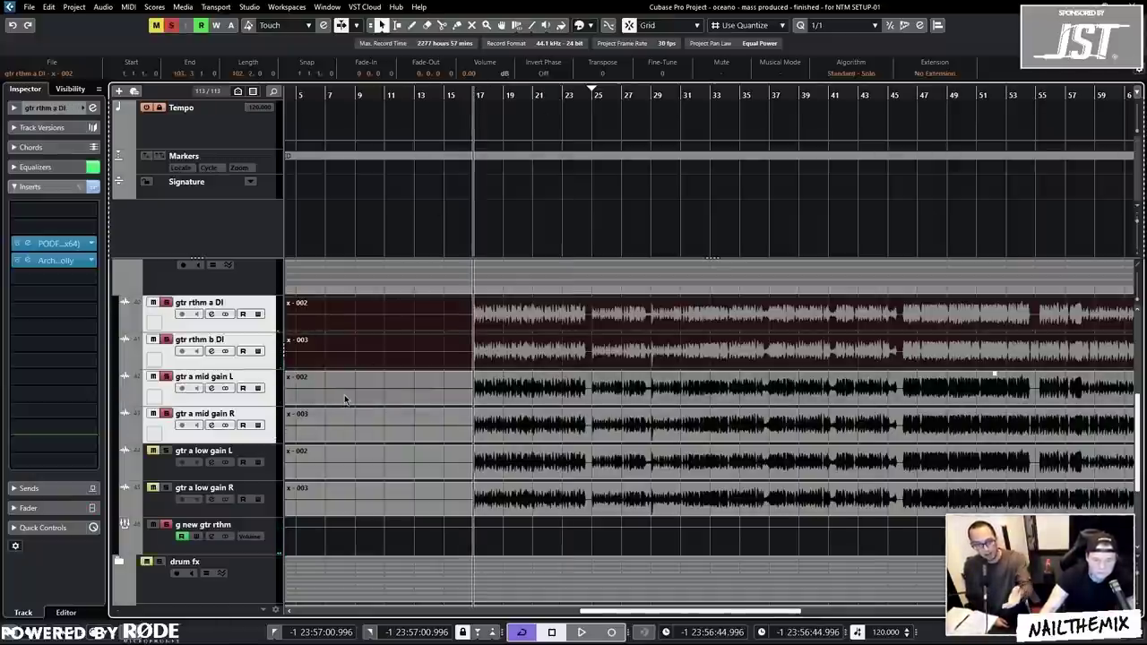
key("space")
left_click(166, 305)
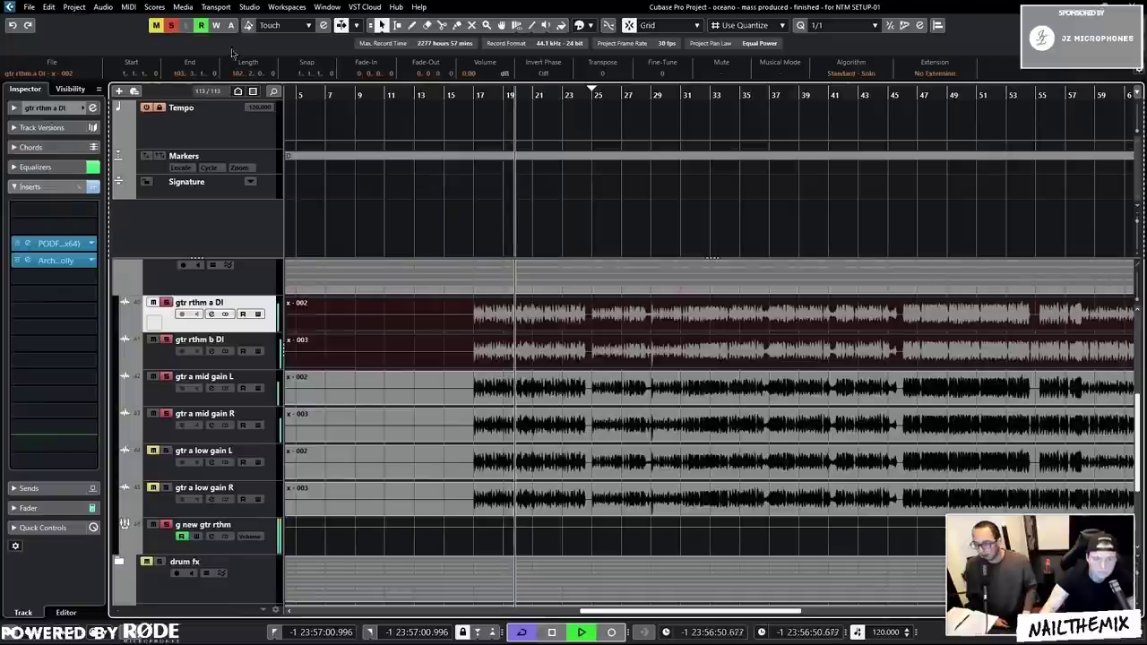
key("space")
left_click(169, 26)
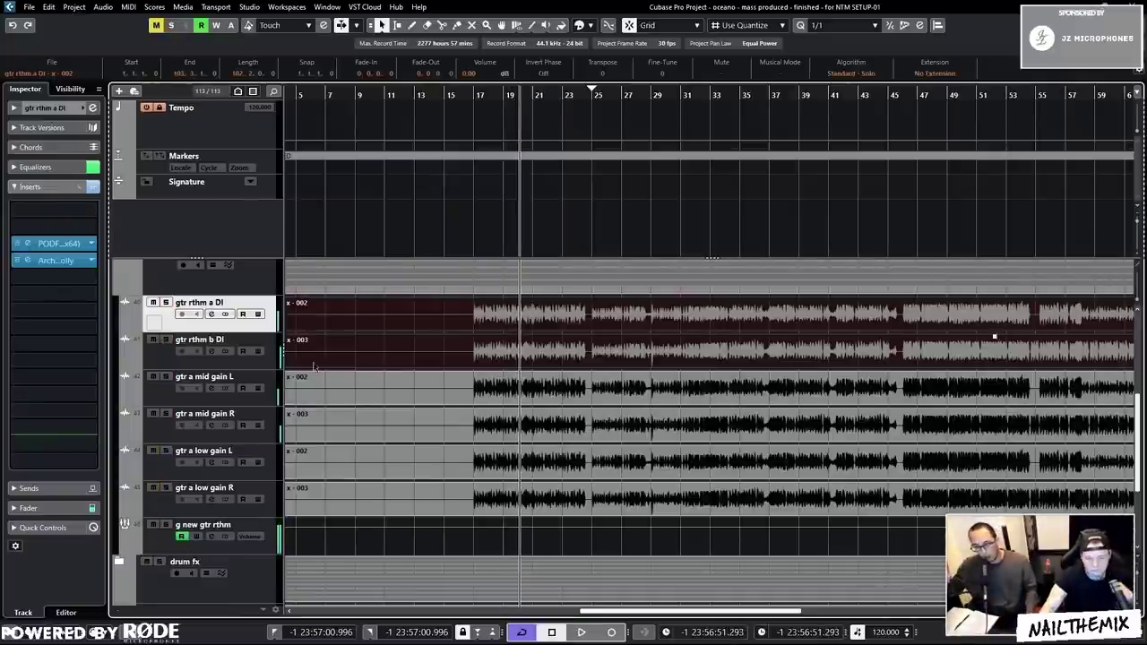
- Select gtr a low gain L and R, solo them, and audition the pair
left_click(269, 503)
left_click(262, 461, "shift")
left_click(28, 242)
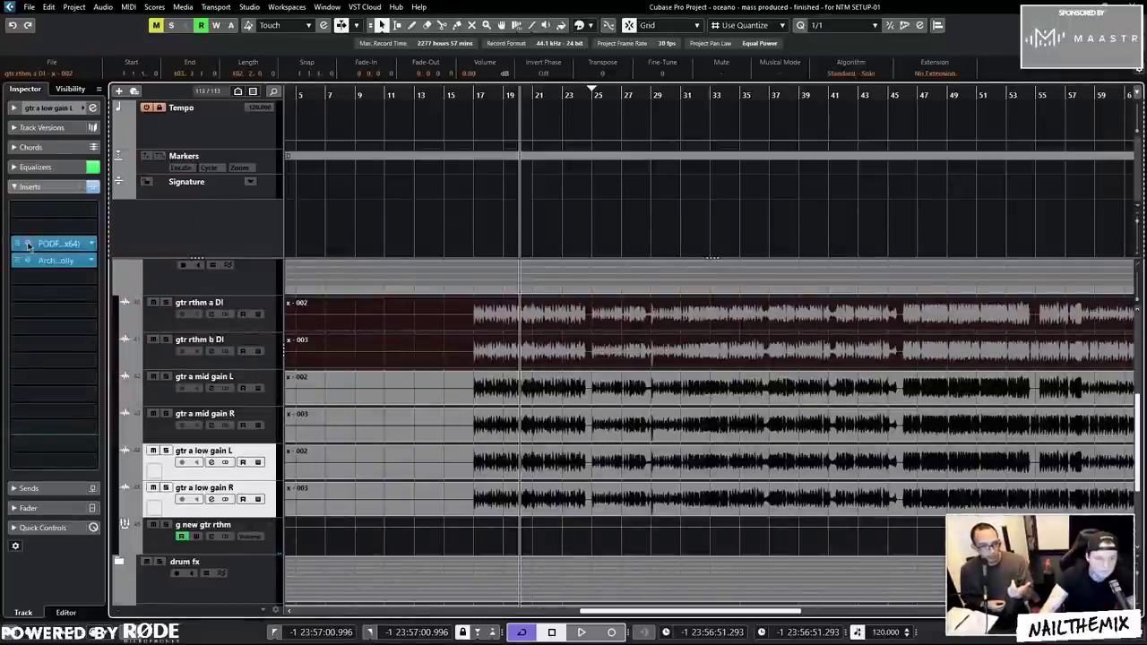
key("space")
key("space")
left_click(166, 486)
key("space")
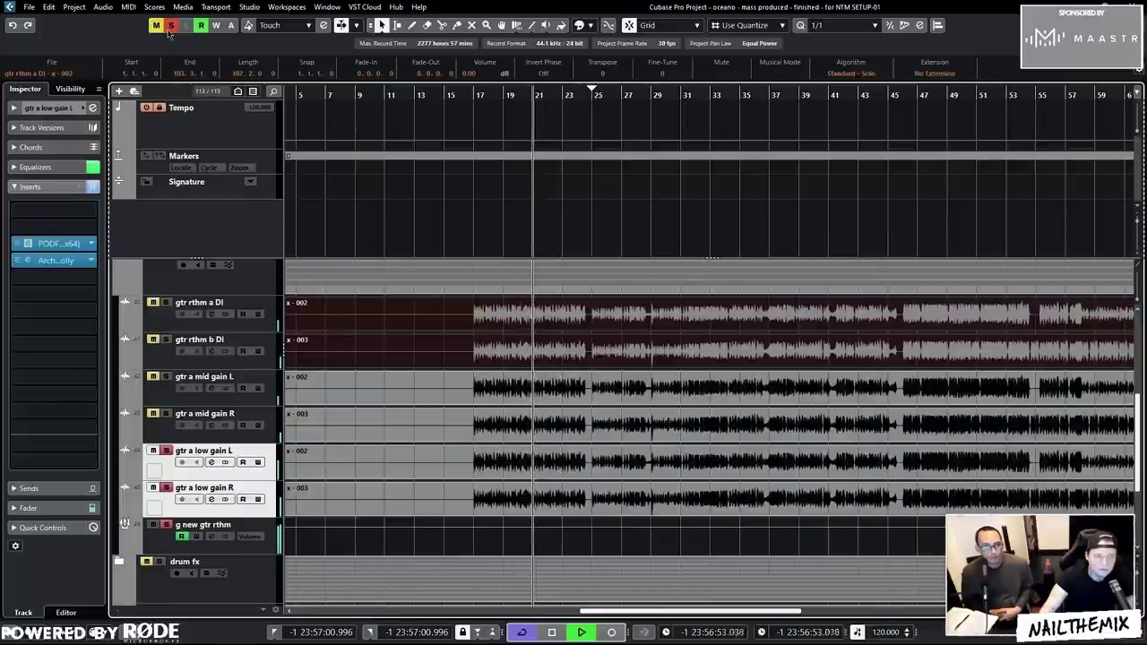
- Add the mid gain and DI guitar tracks to the soloed low gain pair, audition all six together, and stop playback
left_click(165, 413)
left_click(166, 376)
left_click(167, 340)
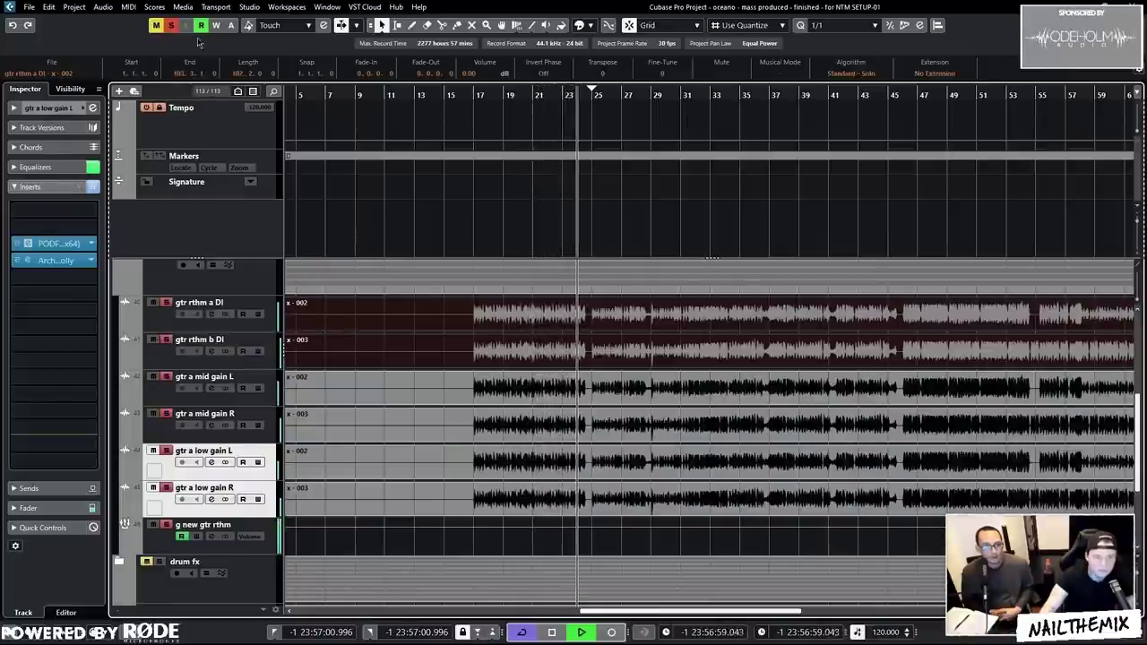
key("space")
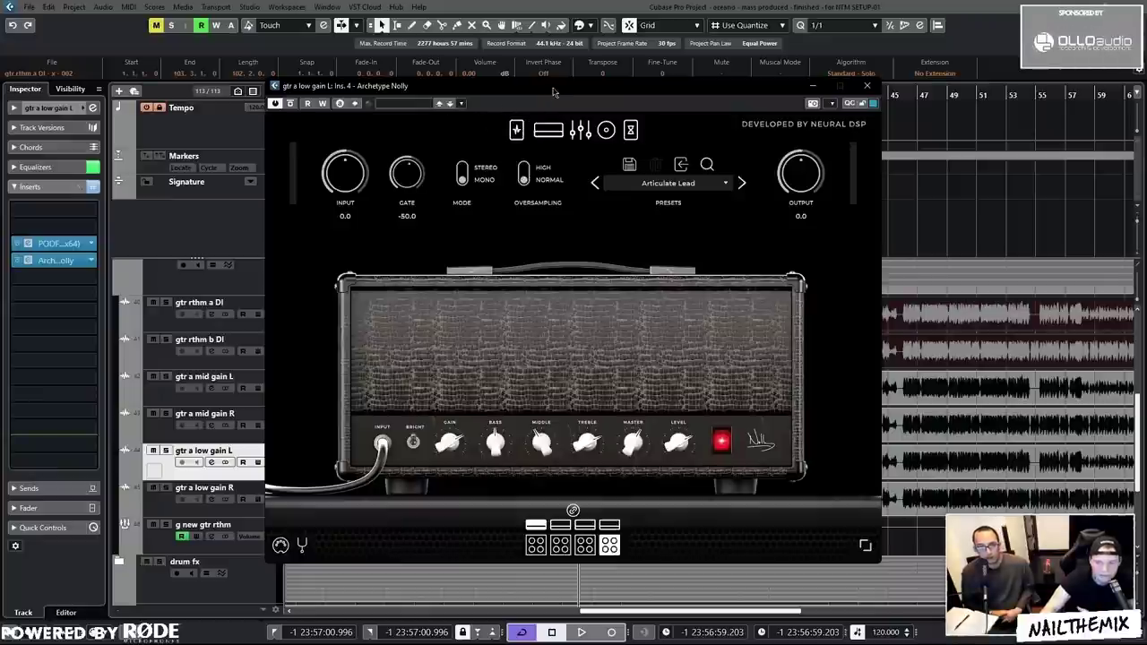
- Examine the pedal, amp, equalizer, cabinet, delay and reverb settings of Archetype Nolly on gtr a low gain L
left_click_drag(553, 92, 599, 88)
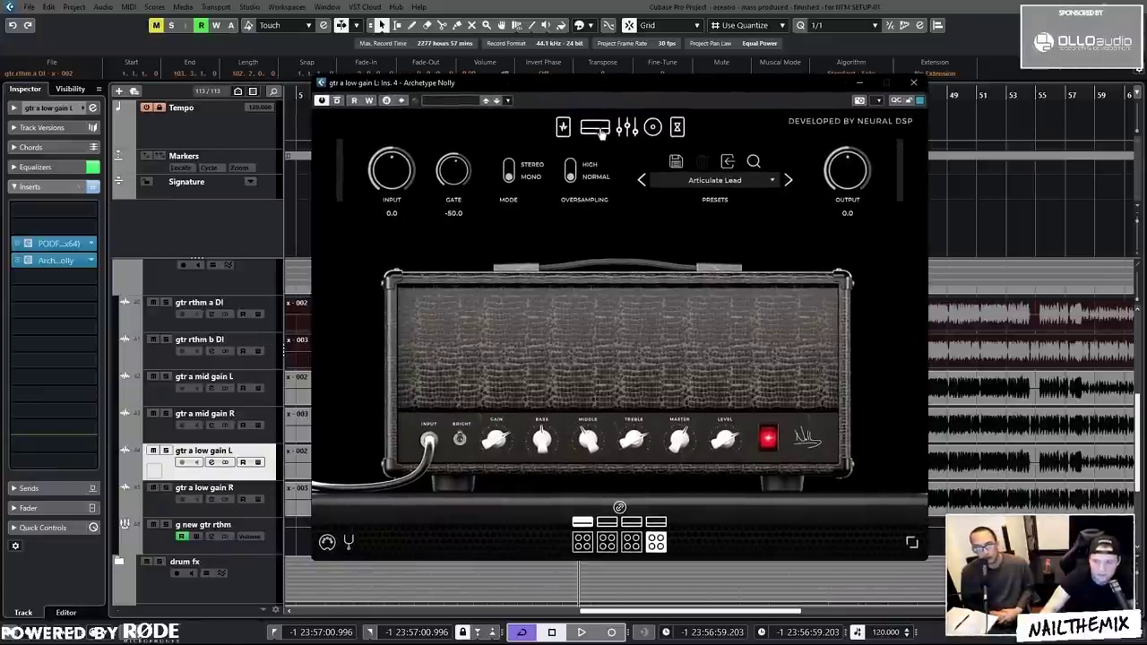
left_click(563, 126)
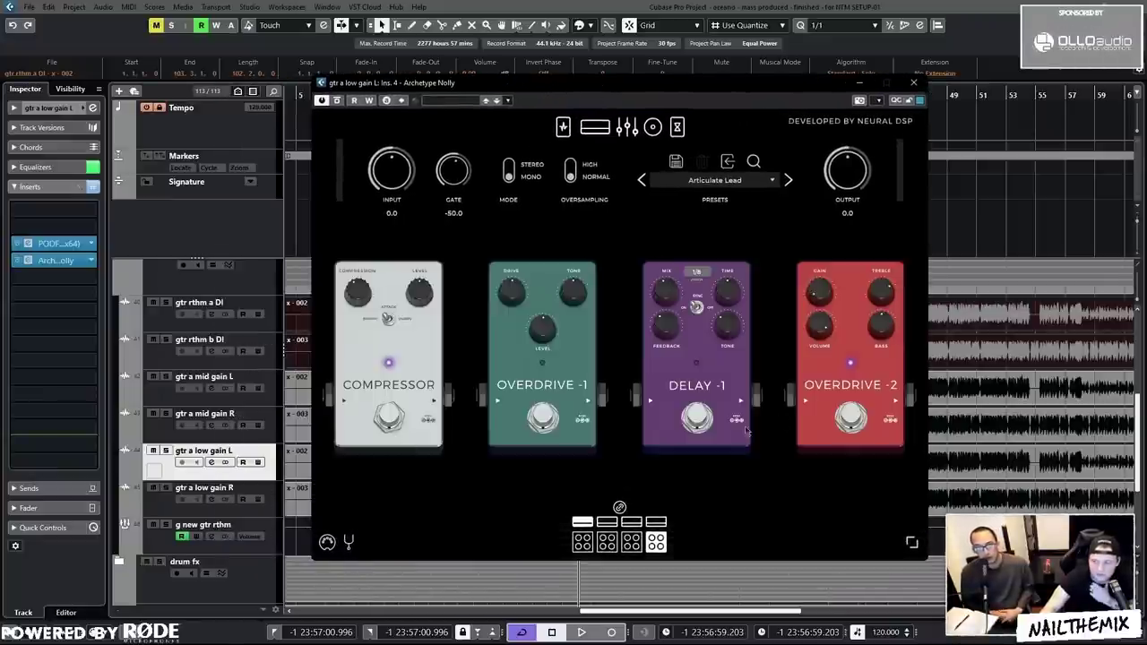
left_click(595, 127)
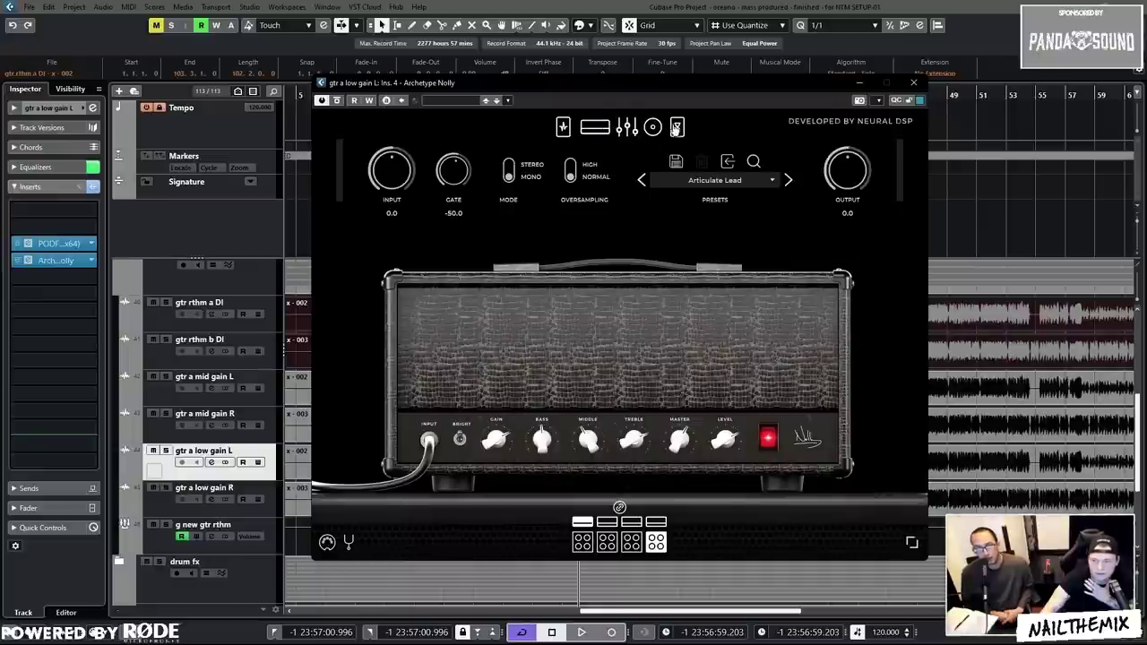
left_click(626, 126)
left_click(653, 127)
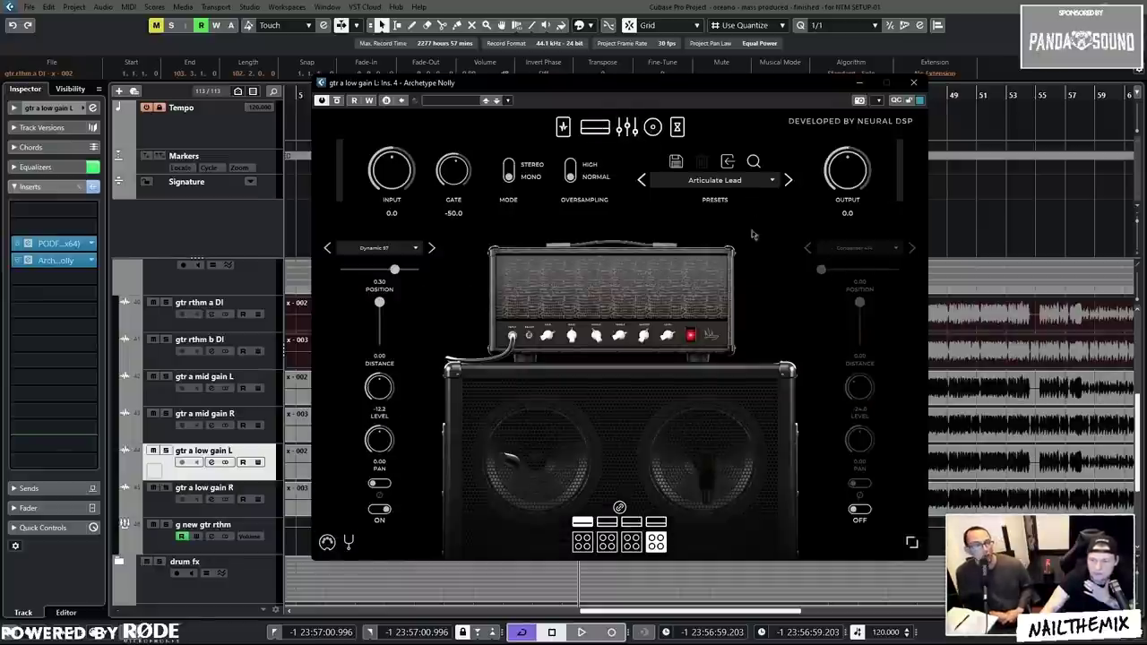
left_click(627, 126)
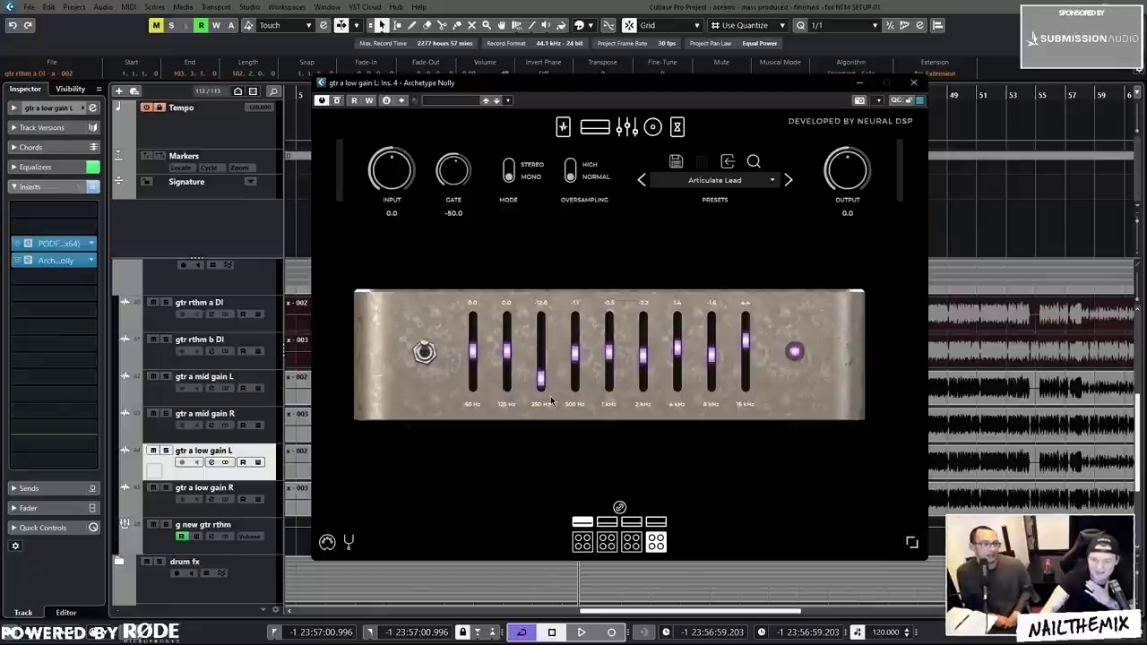
left_click(653, 128)
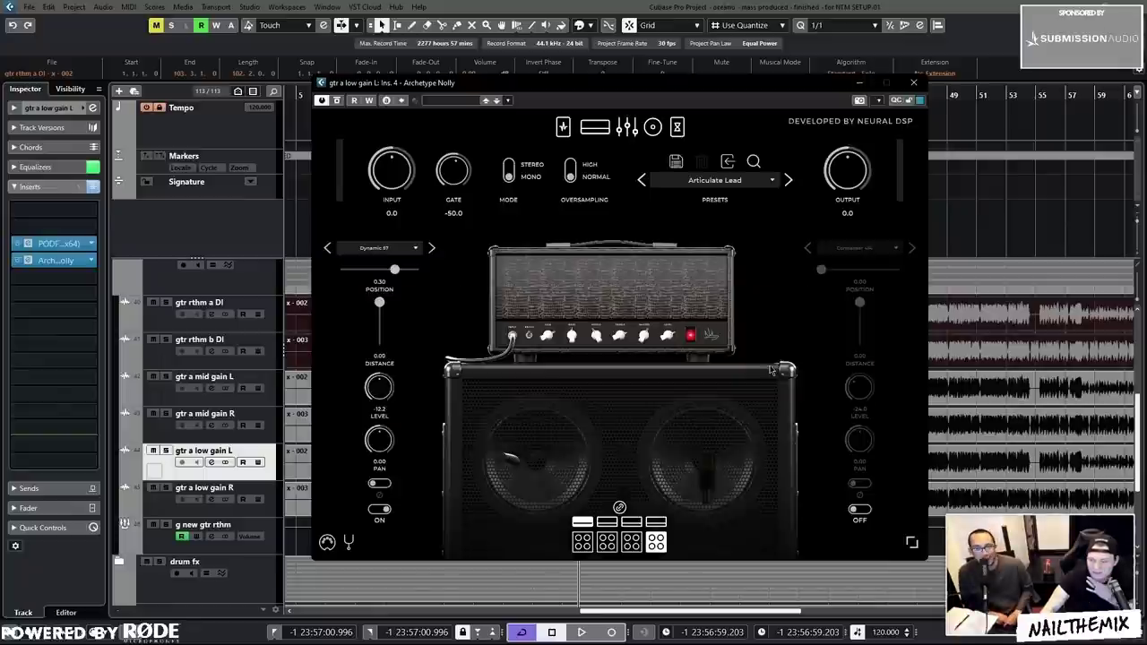
left_click(677, 127)
- Select gtr rthm a DI and b DI, return the playhead to bar 17, and briefly solo the pair
left_click(274, 323)
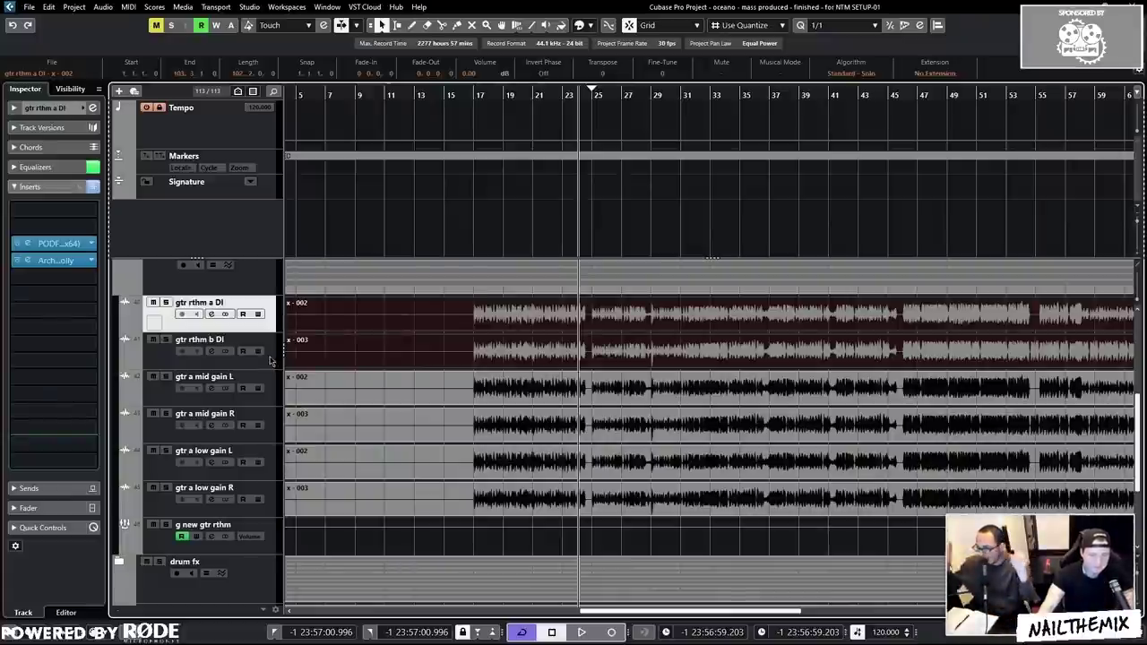
left_click(270, 360, "shift")
left_click(478, 94)
key("s")
key("s")
- Solo gtr a mid gain L and R, audition them from bar 17, and clear their solos
left_click(278, 392)
left_click(272, 431, "shift")
key("s")
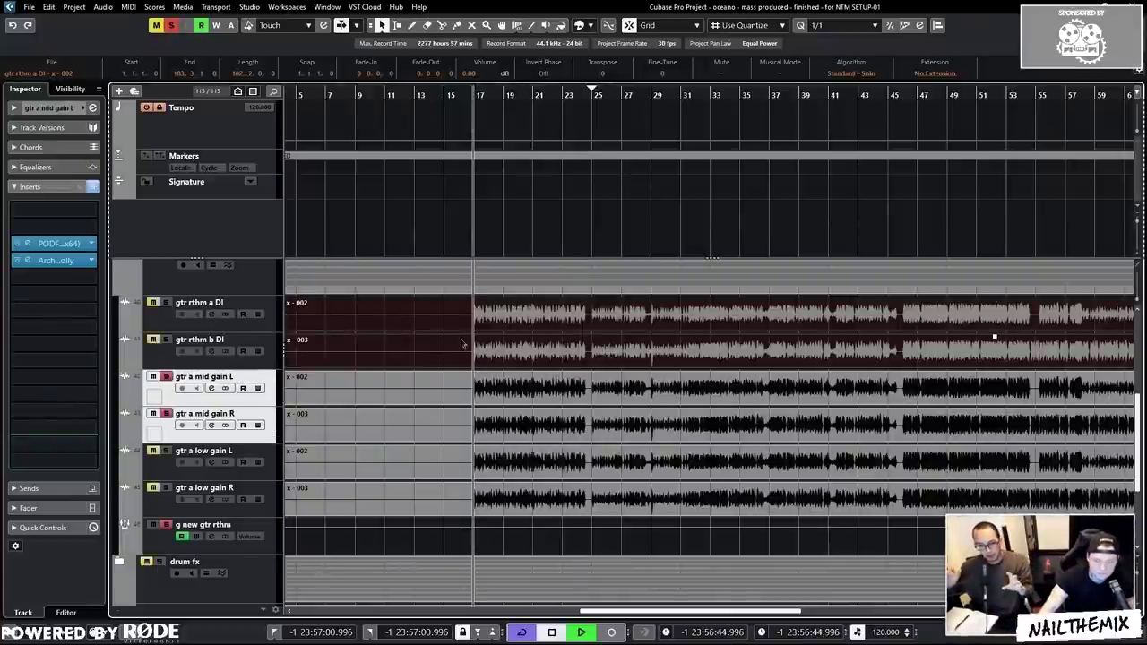
key("space")
key("s")
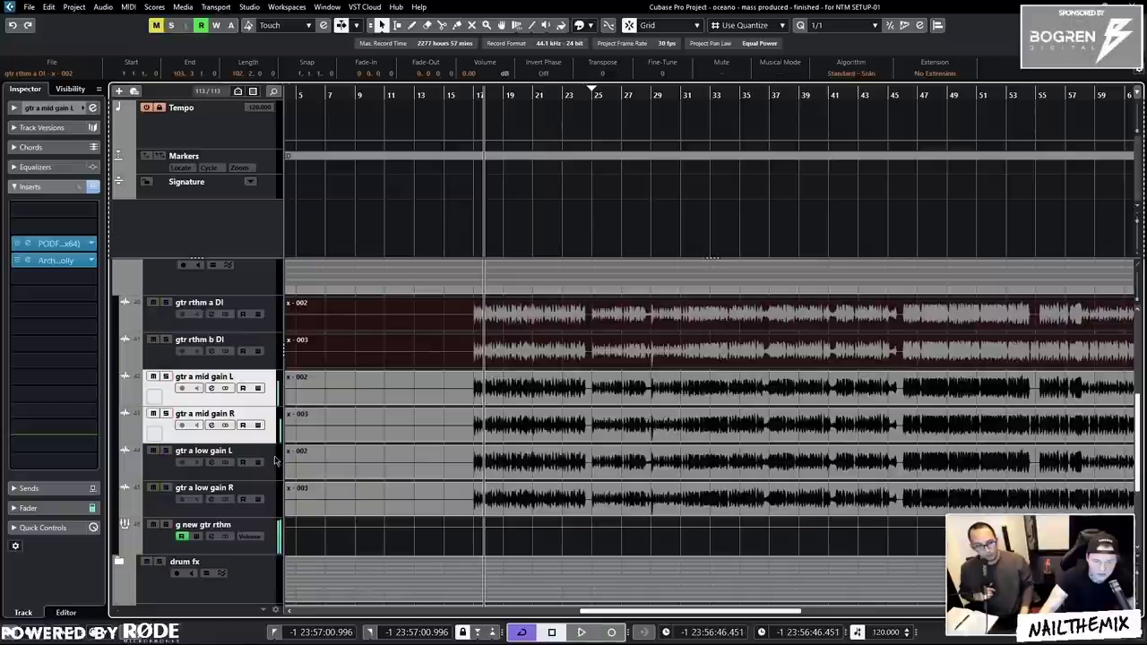
- Solo gtr a low gain L and R, and play the pair for comparison with the mid gain tracks
left_click(276, 458)
left_click(276, 493, "shift")
key("s")
key("space")
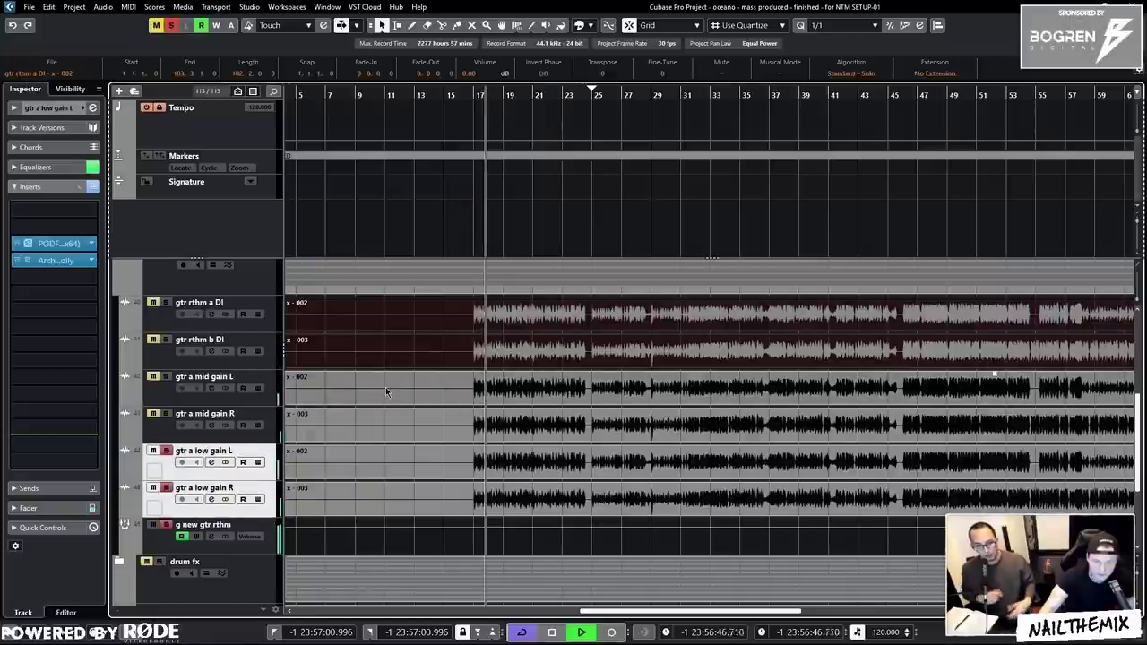
- Clear the low gain solos, and select the mid gain, low gain and DI guitar pairs in turn to point them out
key("s")
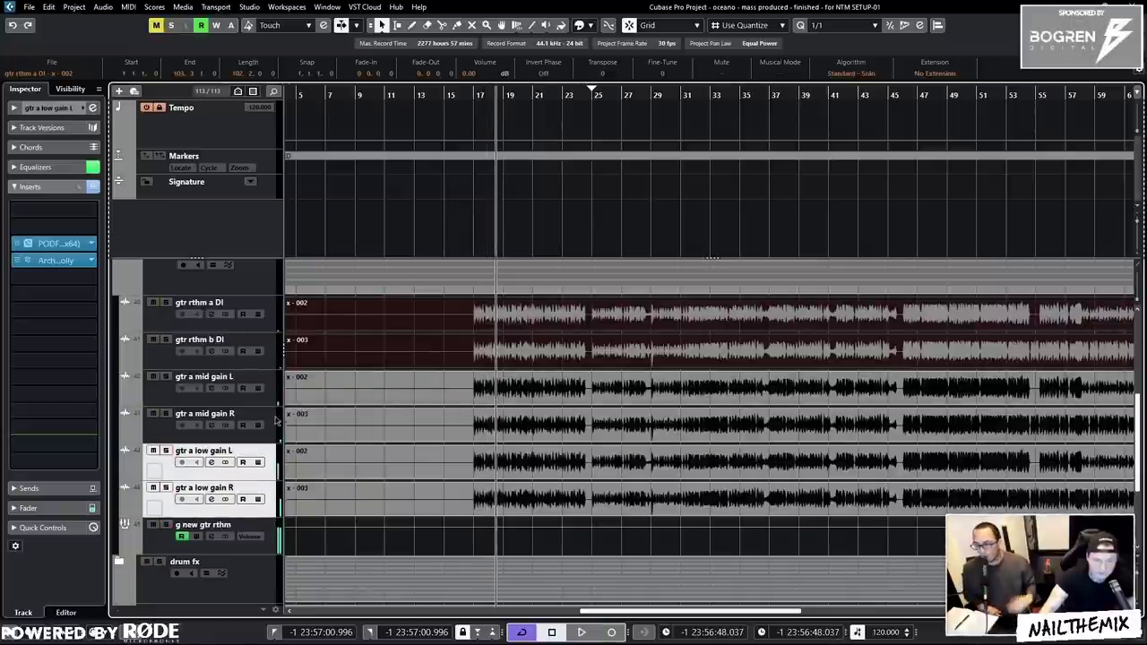
left_click(277, 396)
left_click(277, 420, "shift")
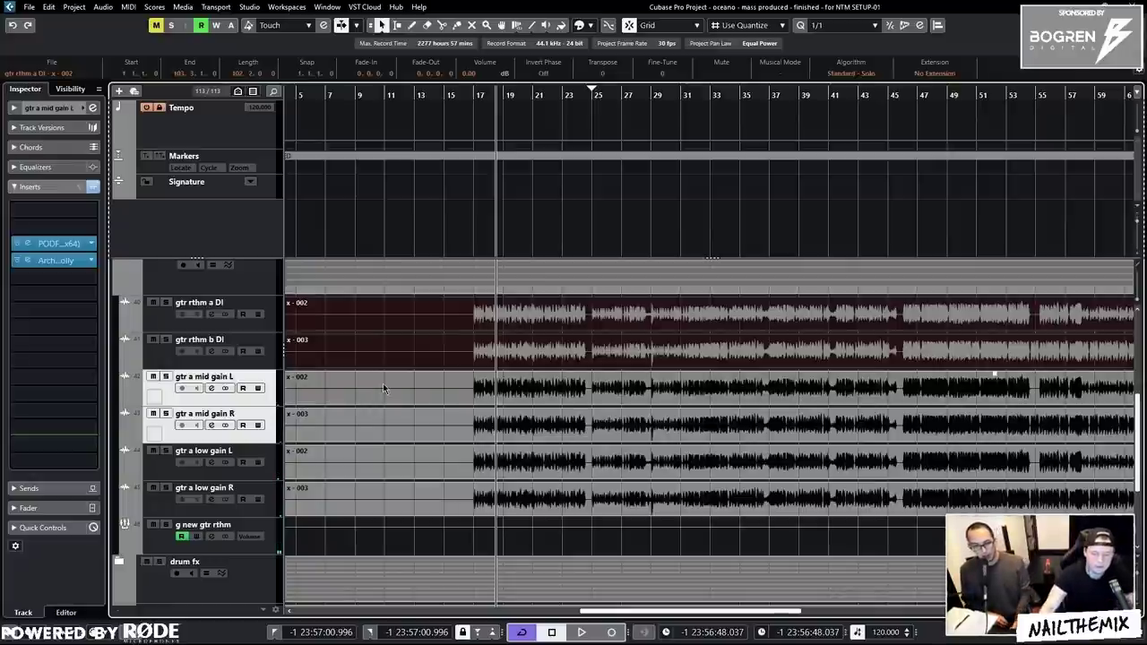
left_click(424, 457)
left_click(448, 497, "shift")
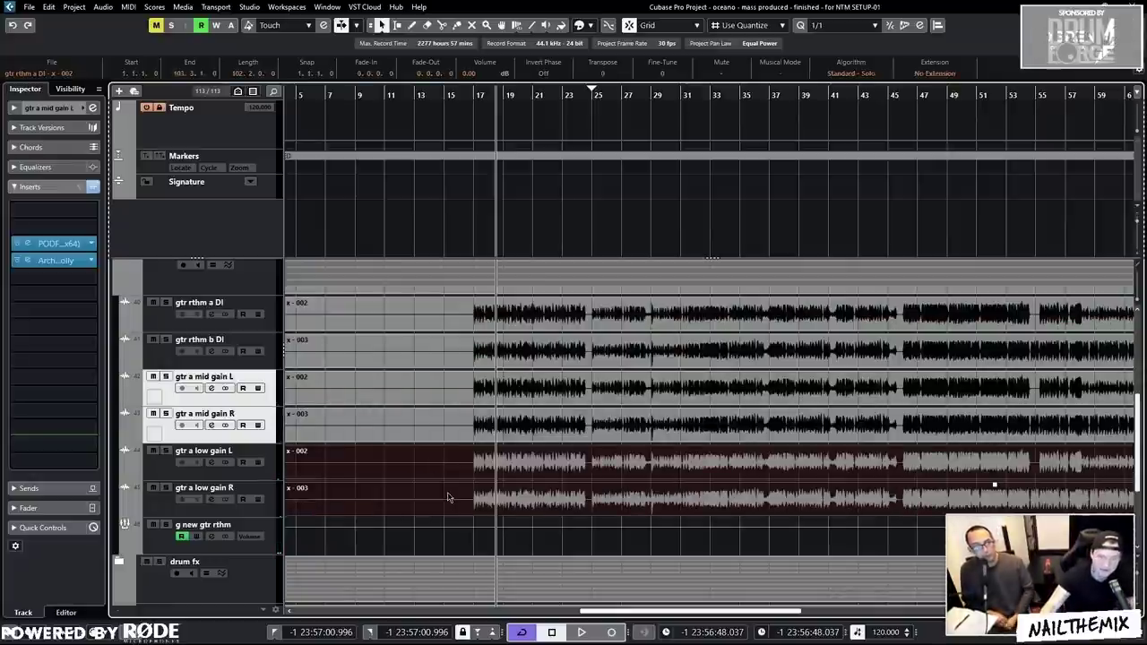
left_click(446, 390)
left_click(446, 423, "shift")
left_click(452, 351)
left_click(460, 329, "shift")
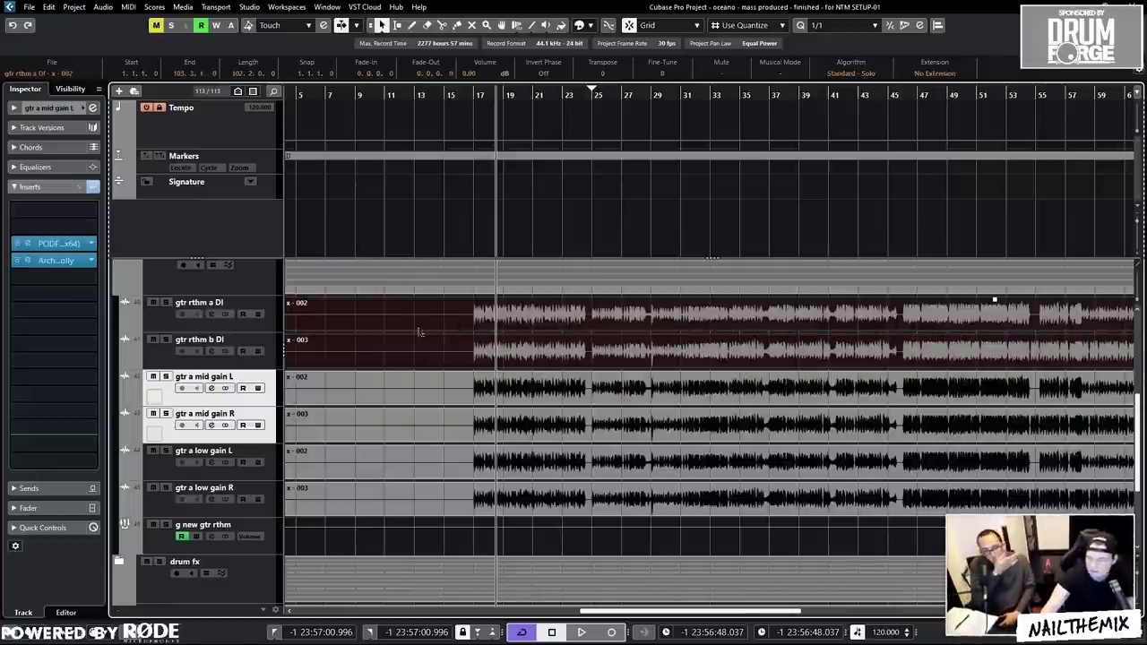
- Show the rhythm guitar channels in the MixConsole and select all six, from gtr rthm a DI to gtr a low gain R
key("F3")
left_click(683, 222)
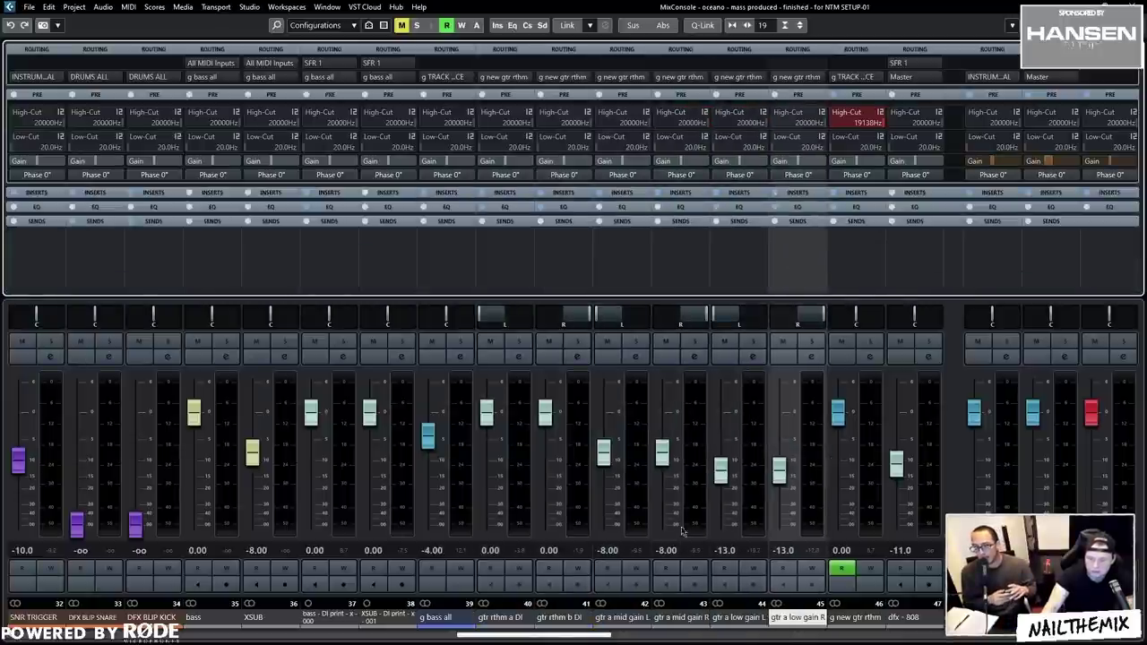
left_click_drag(578, 638, 614, 640)
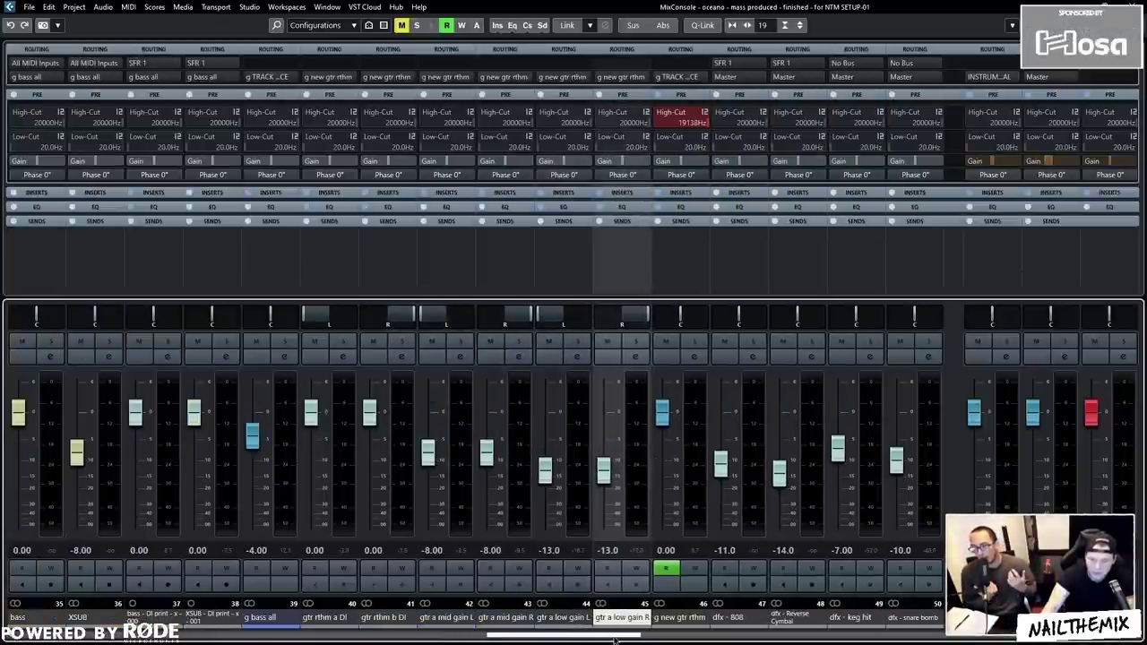
left_click(332, 256, "shift")
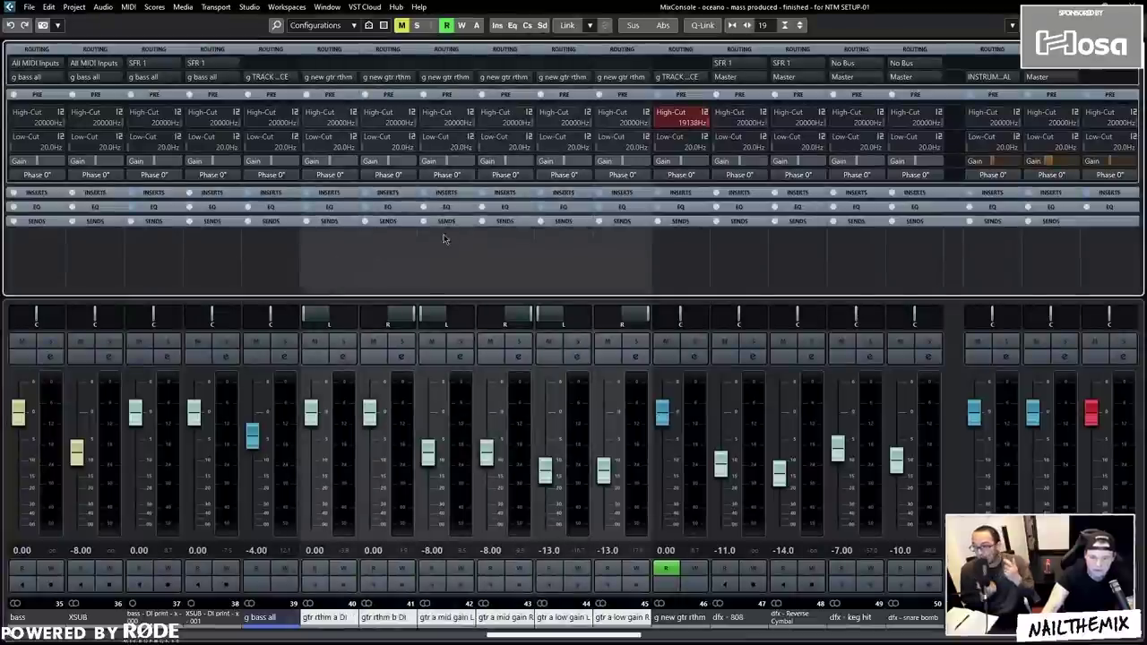
- Link the volume of gtr a mid gain L and R as Link 1, and of the low gain pair as Link 2
right_click(512, 248)
left_click(571, 260)
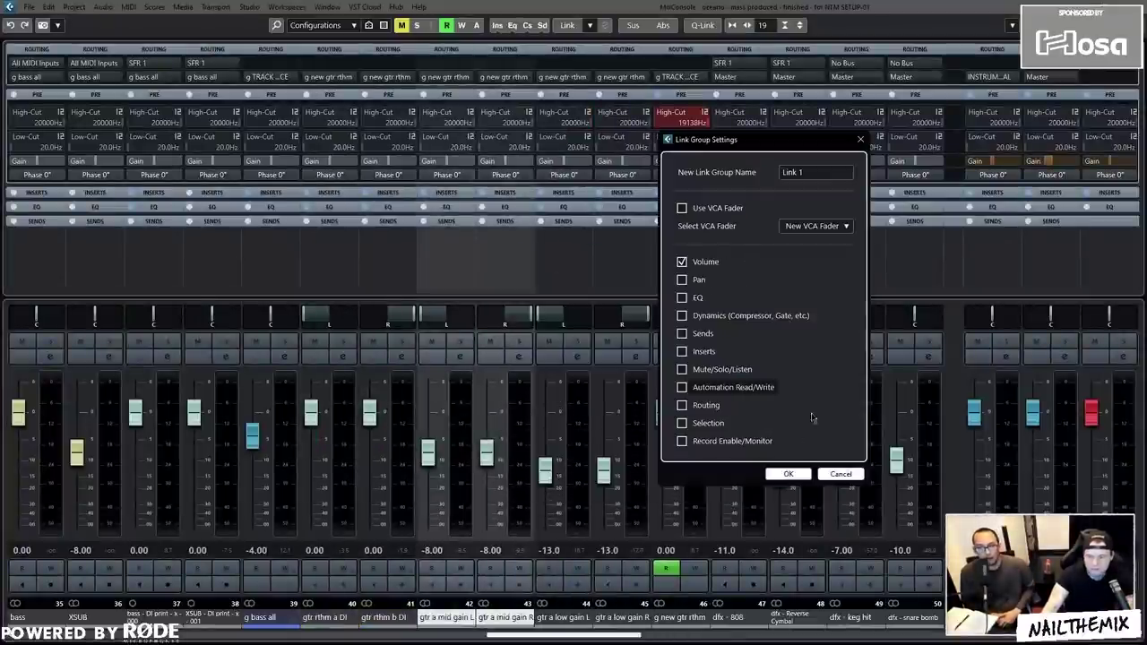
key("Return")
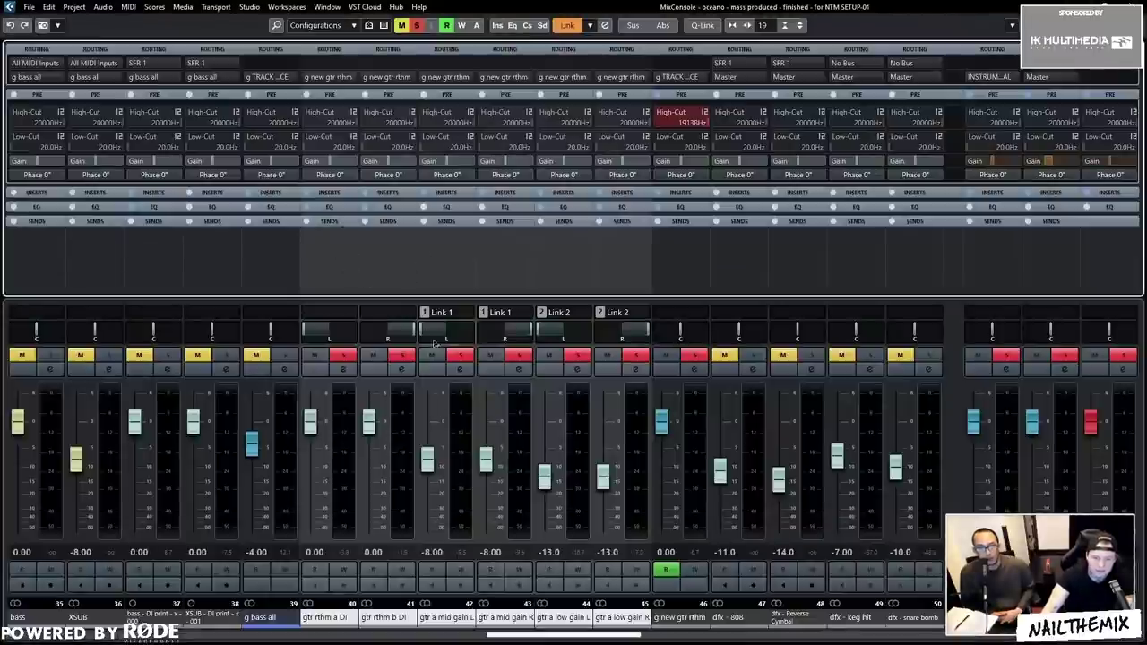
- Try different fader balances during playback, and set the linked low gain pair to -13 and the mid gain pair to -7
key("space")
left_click_drag(427, 458, 548, 494)
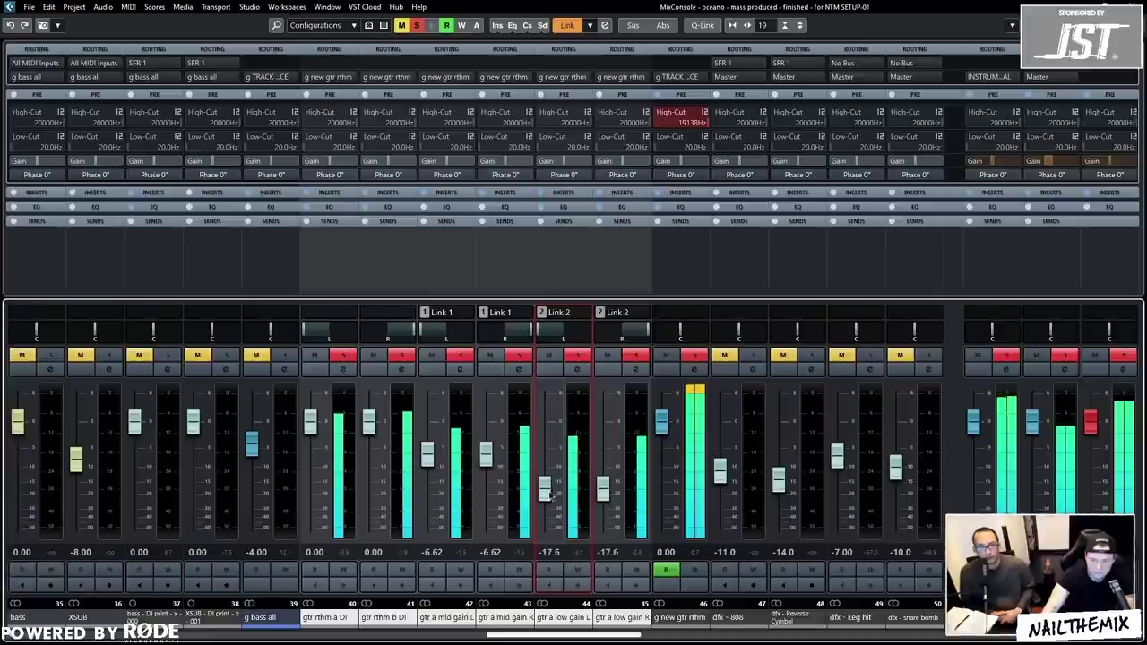
left_click(548, 551)
type("-13")
key("Return")
left_click(490, 551)
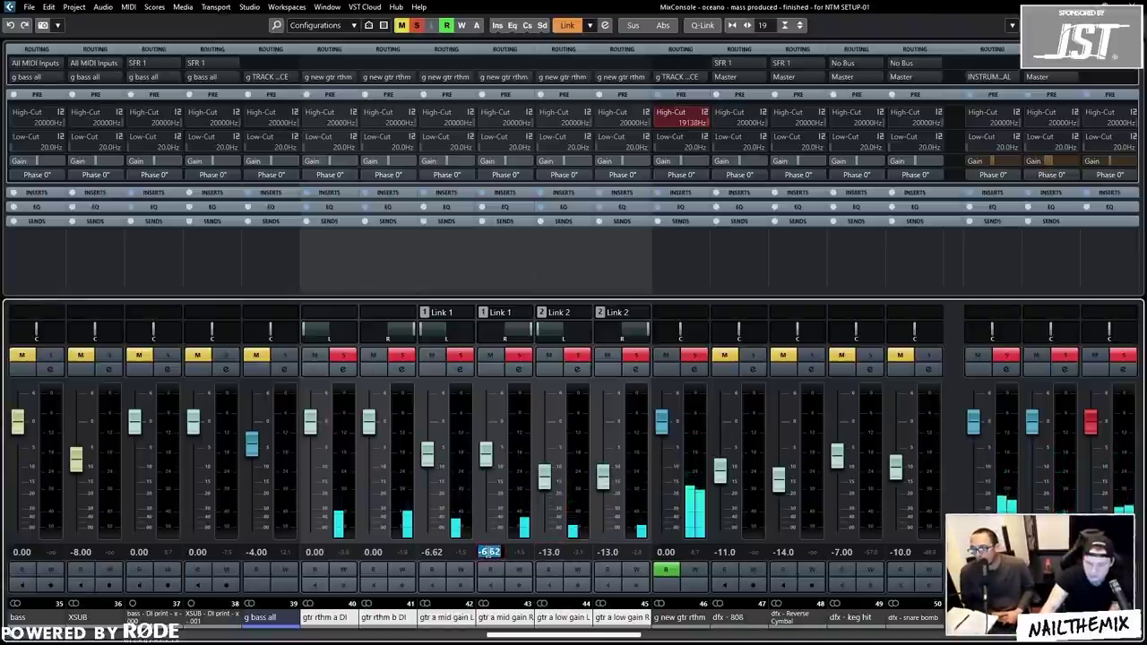
type("-7")
key("Return")
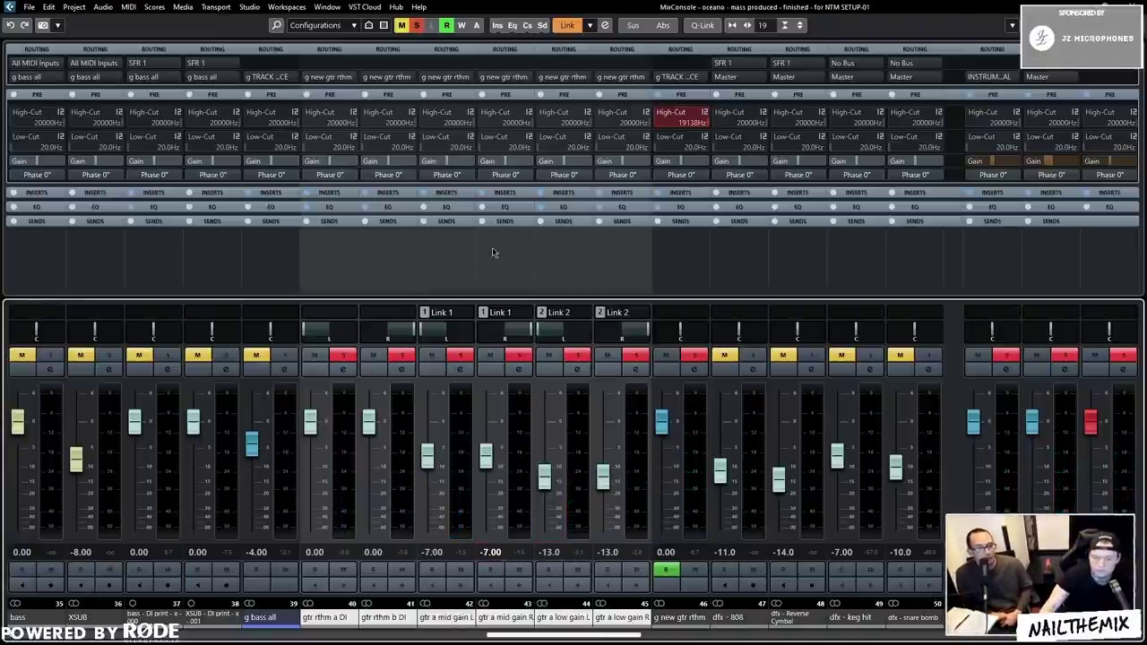
- Unlink the two mid gain guitar channels and the two low gain guitar channels
right_click(494, 248)
left_click(525, 259)
left_click(523, 261)
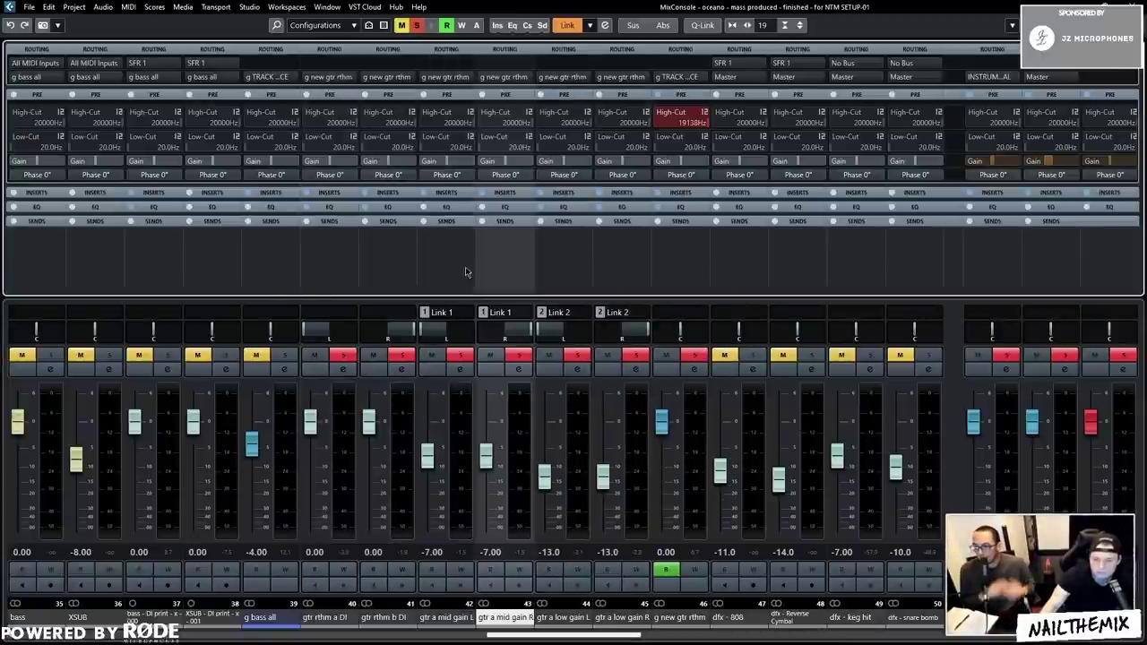
left_click(461, 267)
left_click(507, 265, "shift")
right_click(507, 266)
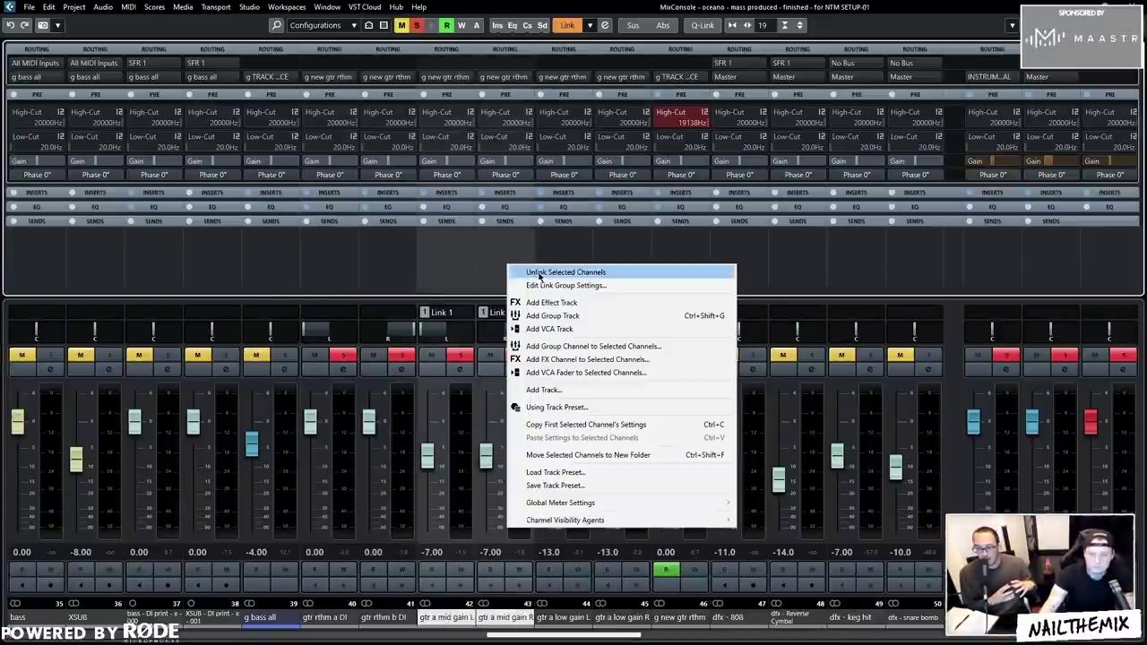
left_click(539, 274)
left_click(579, 266)
left_click(613, 269, "ctrl")
right_click(610, 267)
left_click(638, 274)
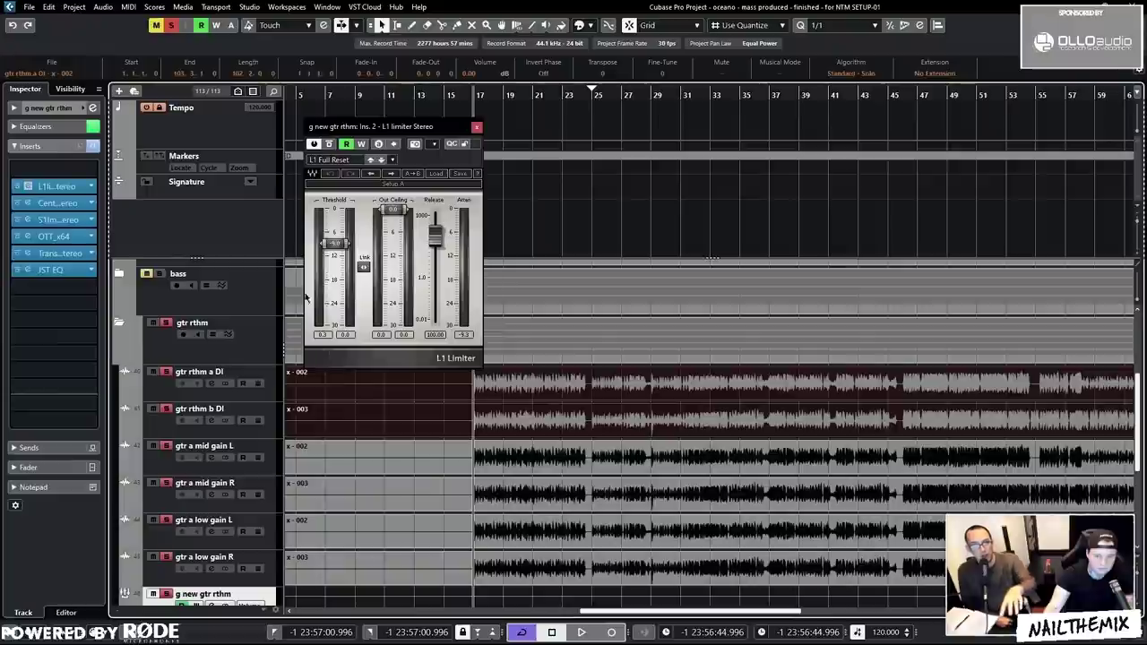
- Play the rhythm guitars from bar 17 to audition the L1 limiter on g new gtr rthm
key("space")
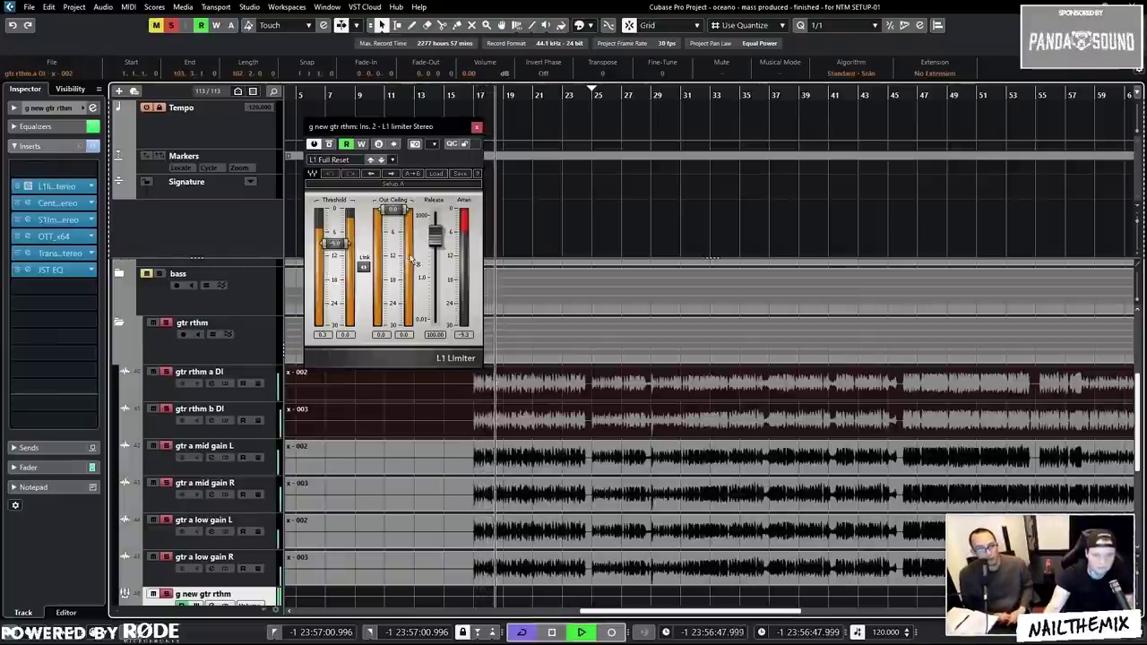
key("space")
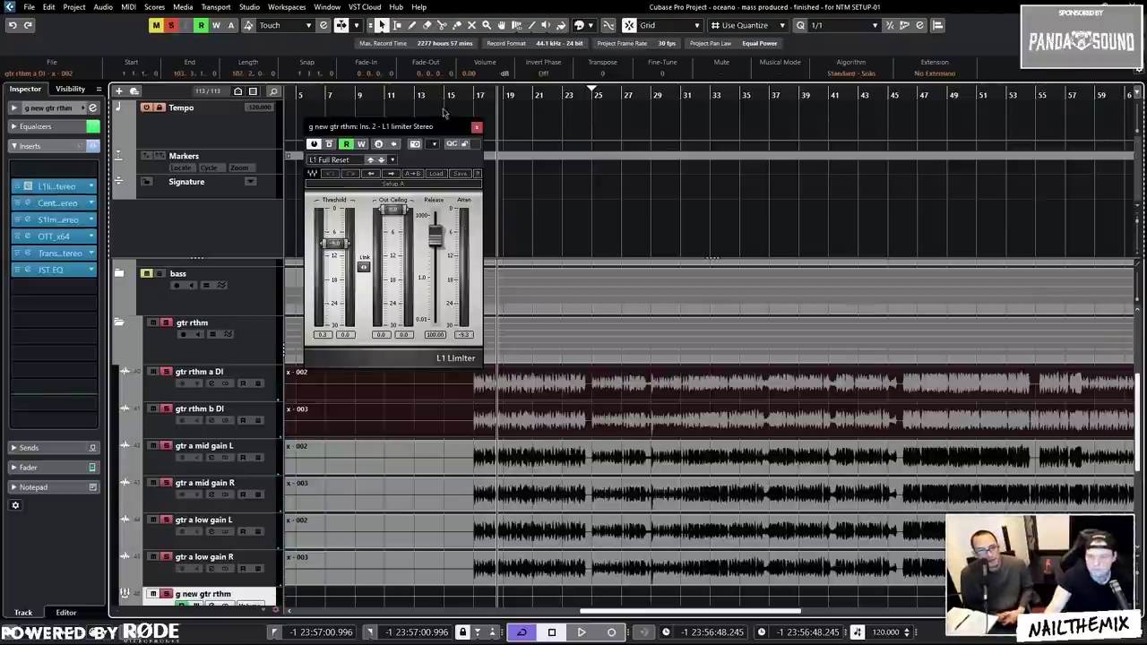
- Open the Center plugin on g new gtr rthm, arrange it beside the L1 limiter, and return the playhead to bar 17
left_click(30, 204)
left_click_drag(545, 231, 658, 92)
left_click_drag(431, 126, 330, 137)
left_click(473, 95)
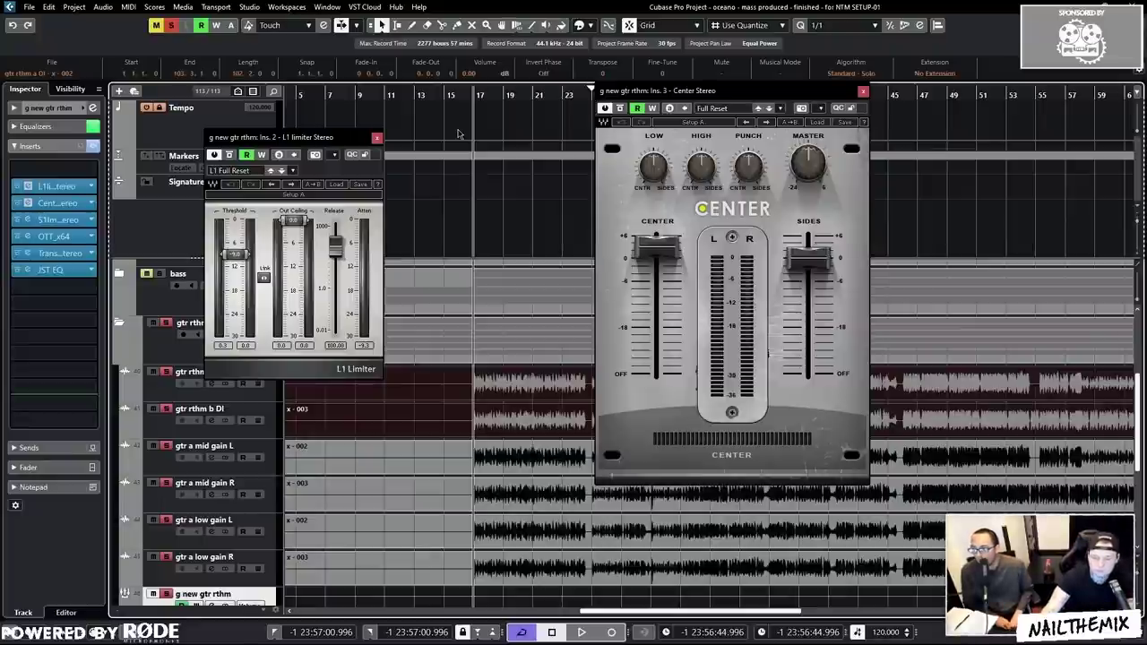
left_click_drag(763, 97, 750, 149)
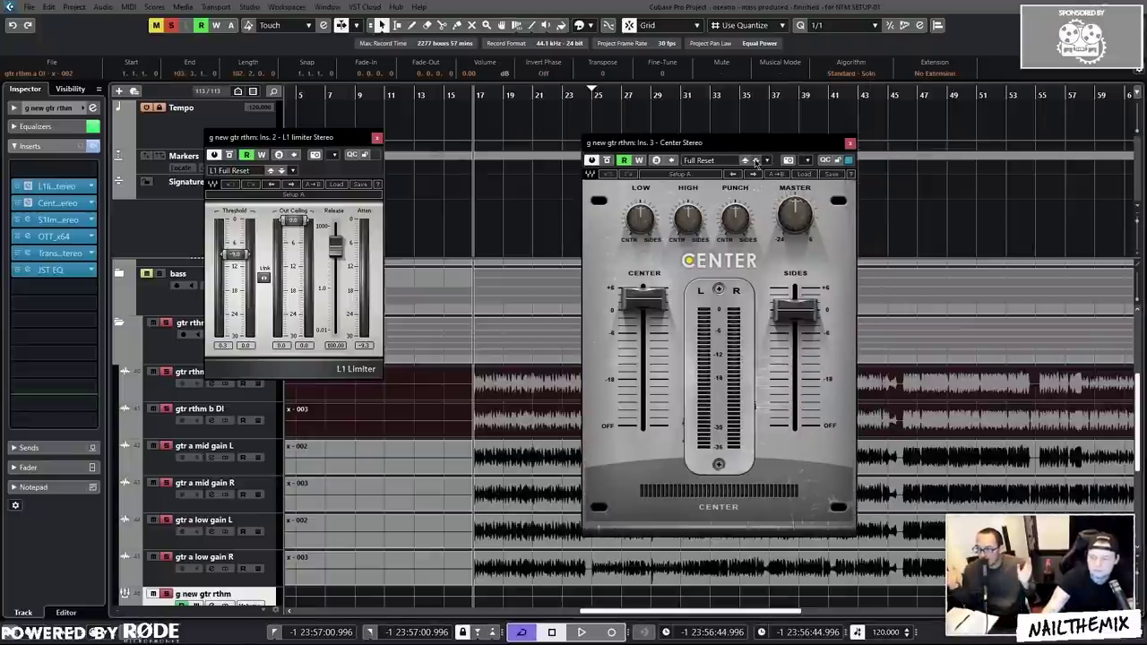
left_click_drag(344, 142, 421, 214)
left_click(651, 305)
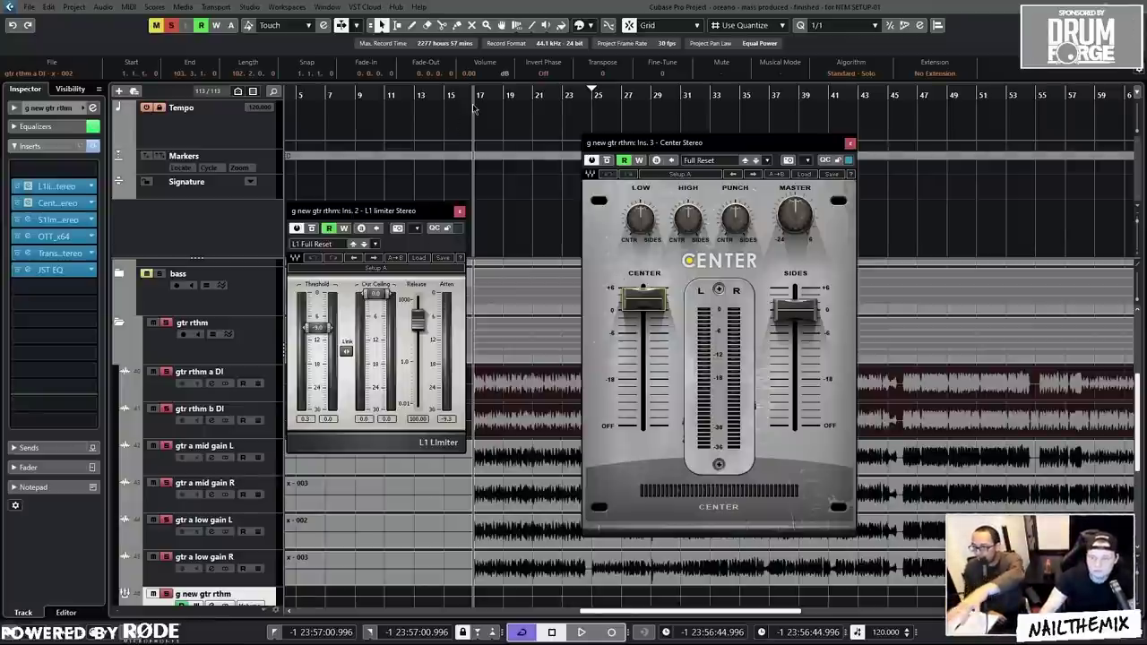
mouse_move(637, 149)
left_mouse_down()
mouse_move(614, 148)
mouse_move(635, 148)
left_mouse_up()
left_click_drag(417, 212, 385, 215)
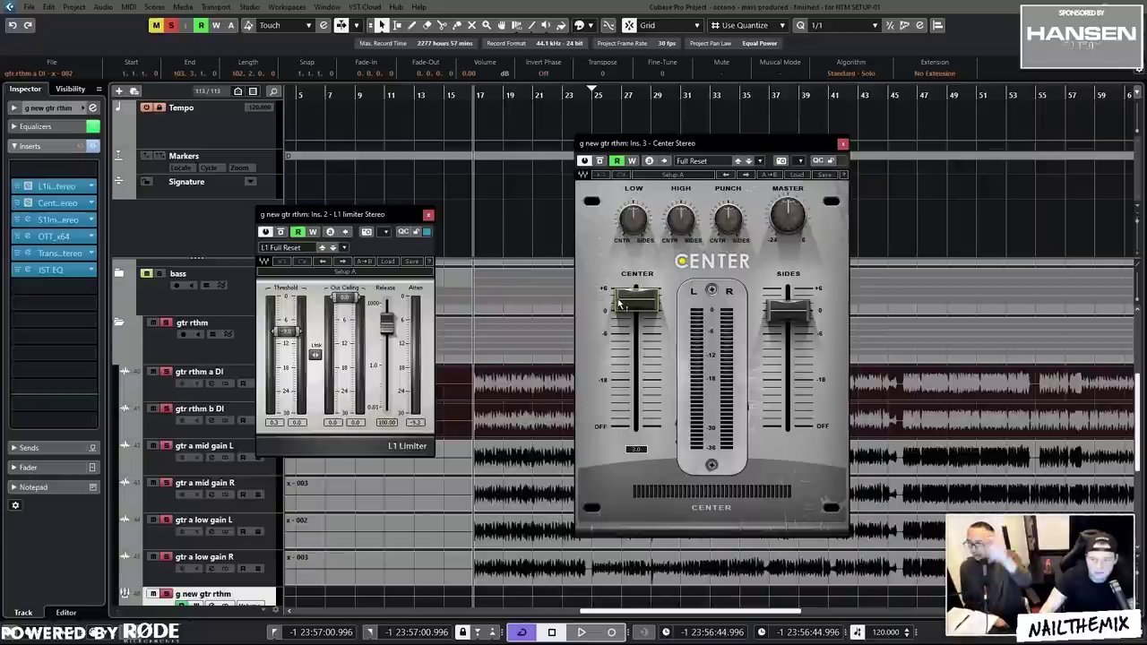
- Audition a raised center level in the Center plugin, restore the fader, and close both the Center and L1 limiter windows
key("space")
left_click_drag(618, 305, 636, 289)
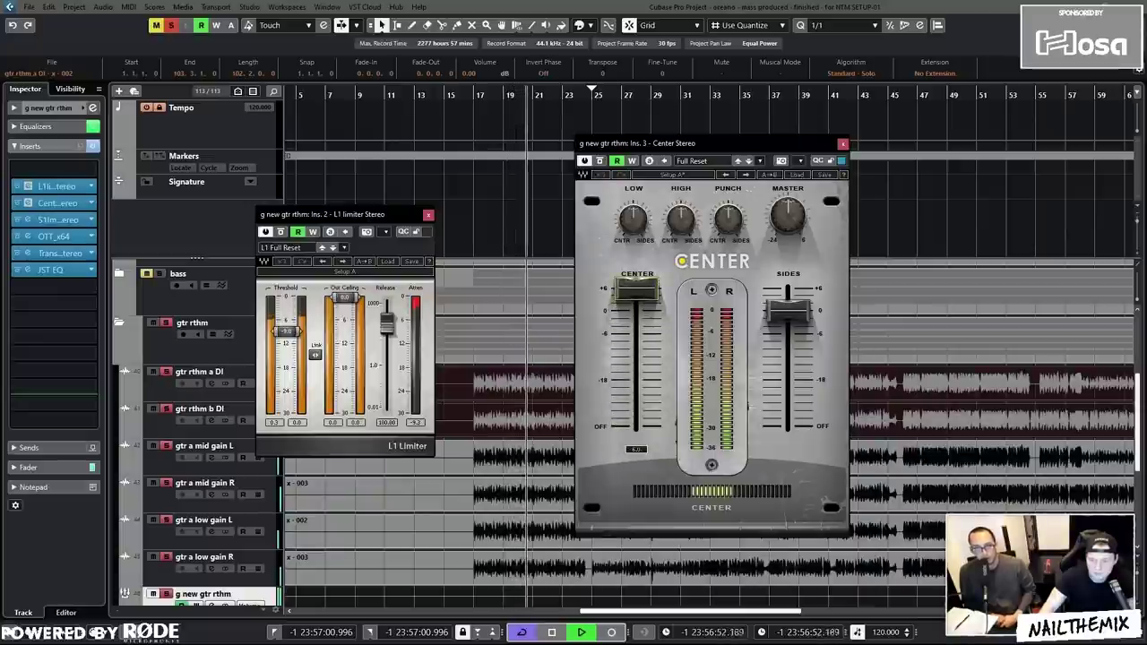
key("space")
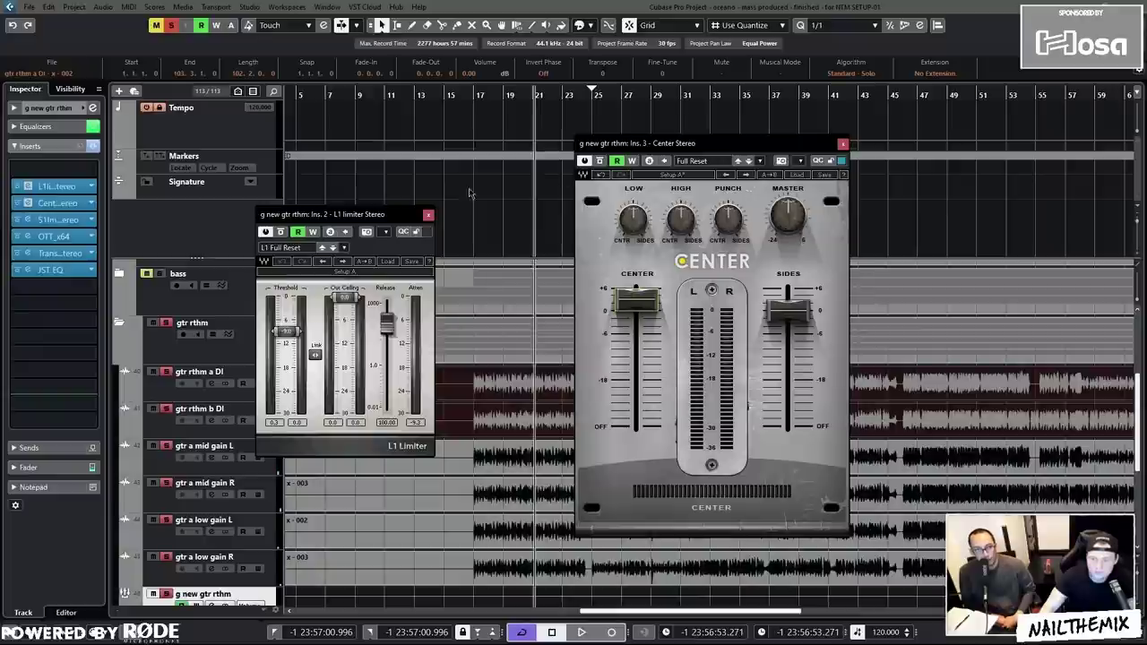
left_click_drag(408, 217, 456, 217)
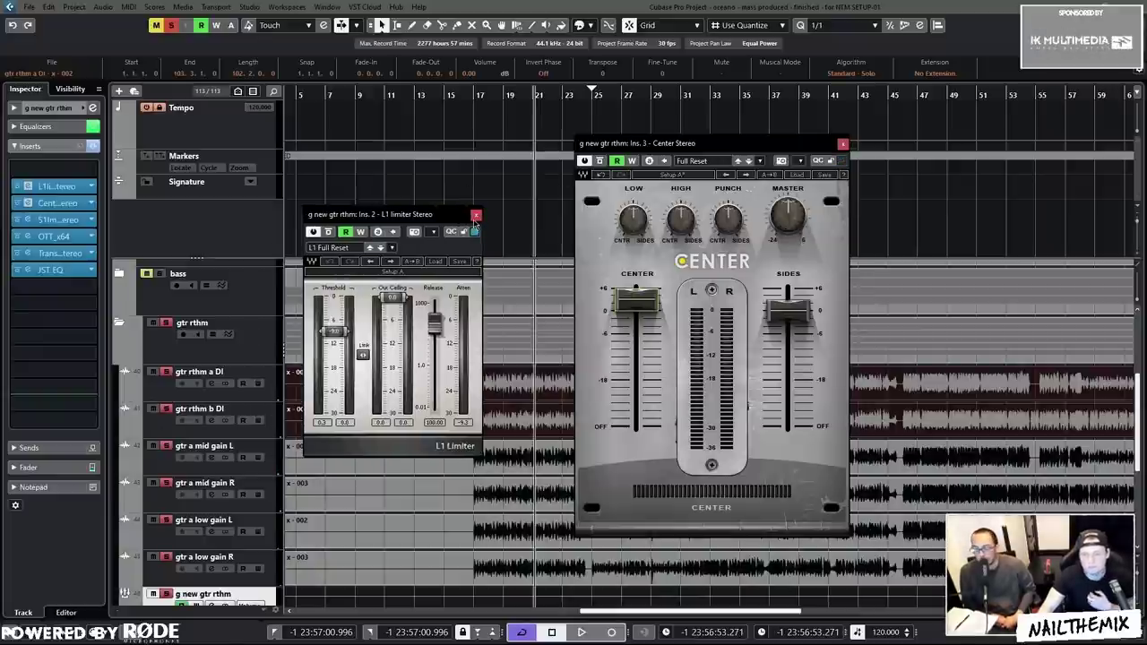
left_click(476, 216)
left_click(842, 144)
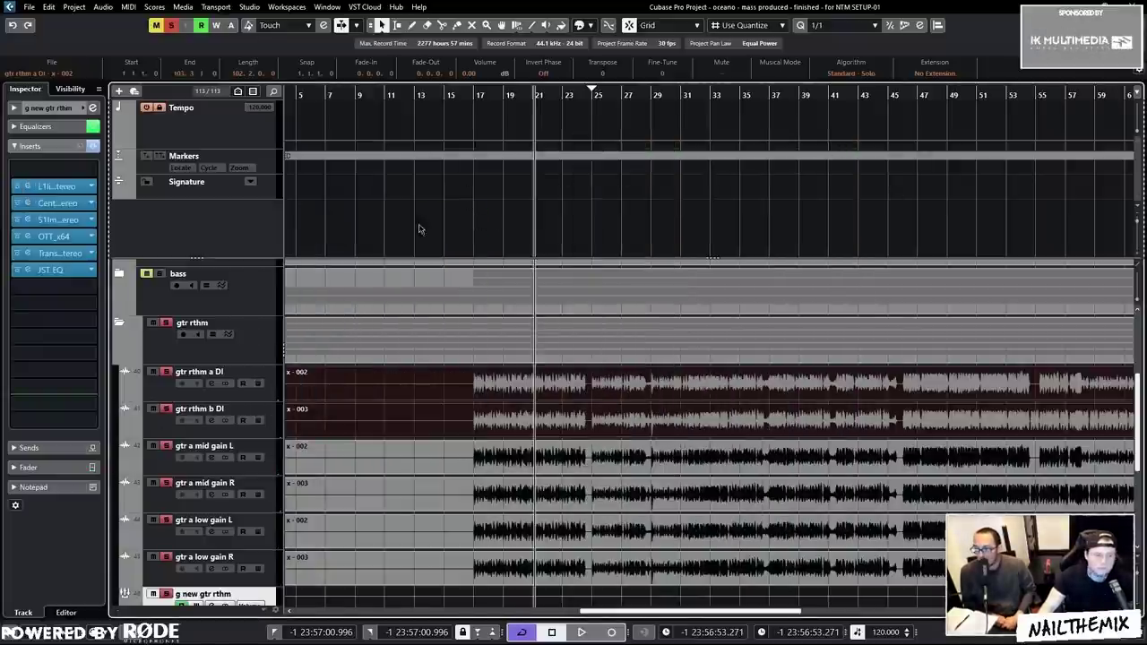
- Open the S1 Imager on g new gtr rthm, audition a narrower width from bar 17, and restore the width to 1.37
left_click(38, 220)
left_click(466, 96)
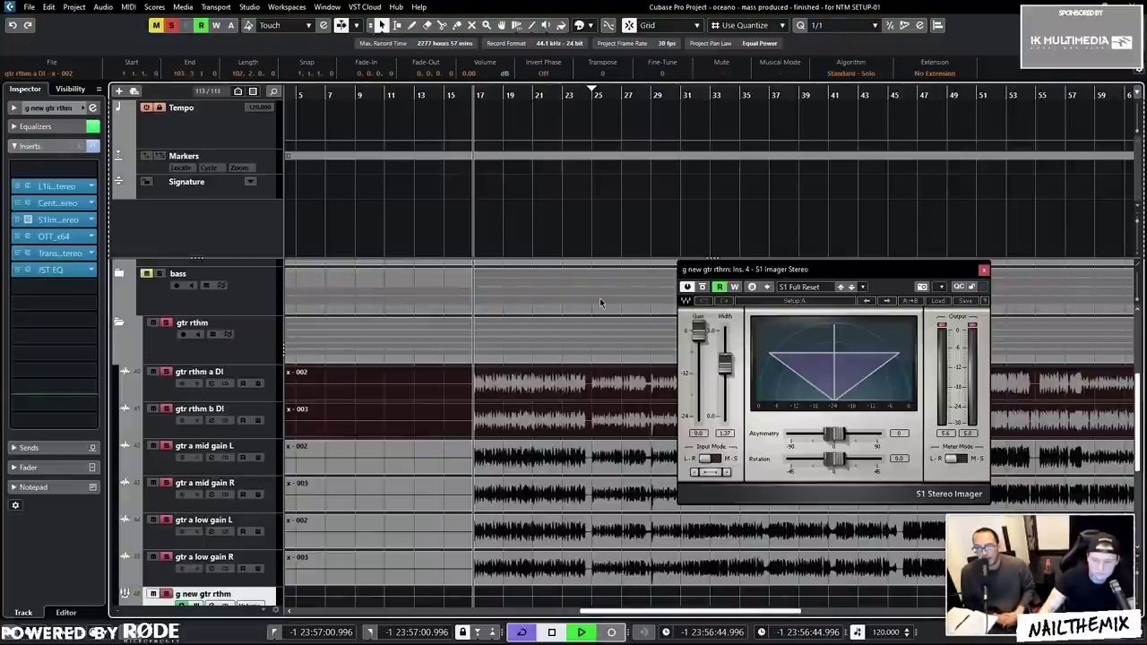
key("space")
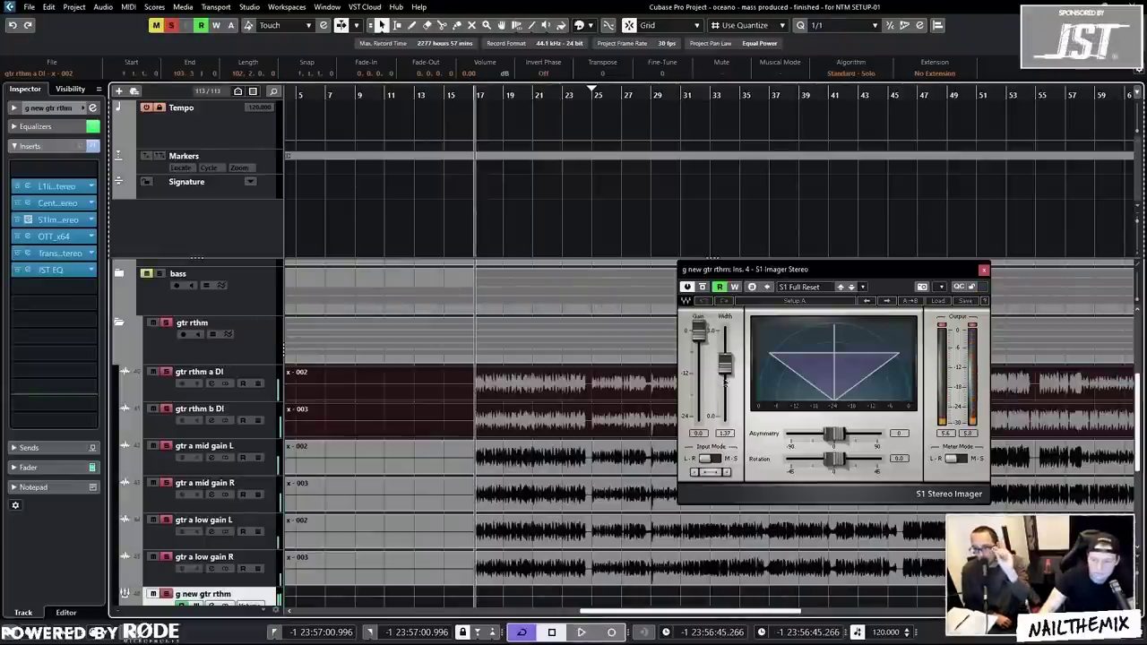
key("space")
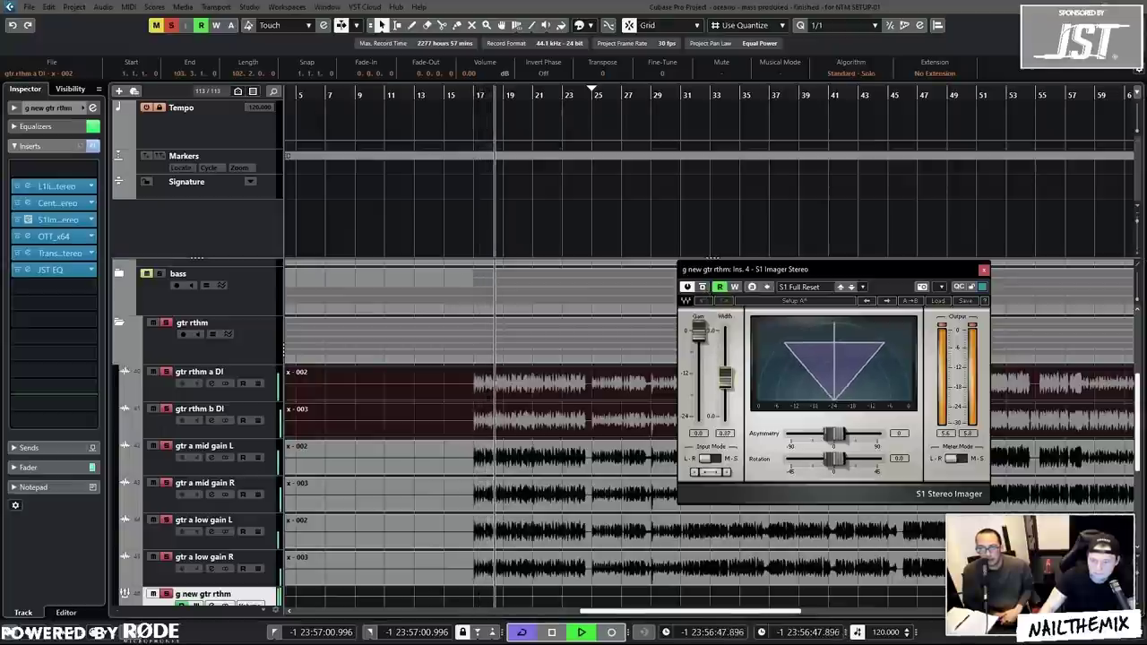
left_click_drag(726, 379, 726, 368)
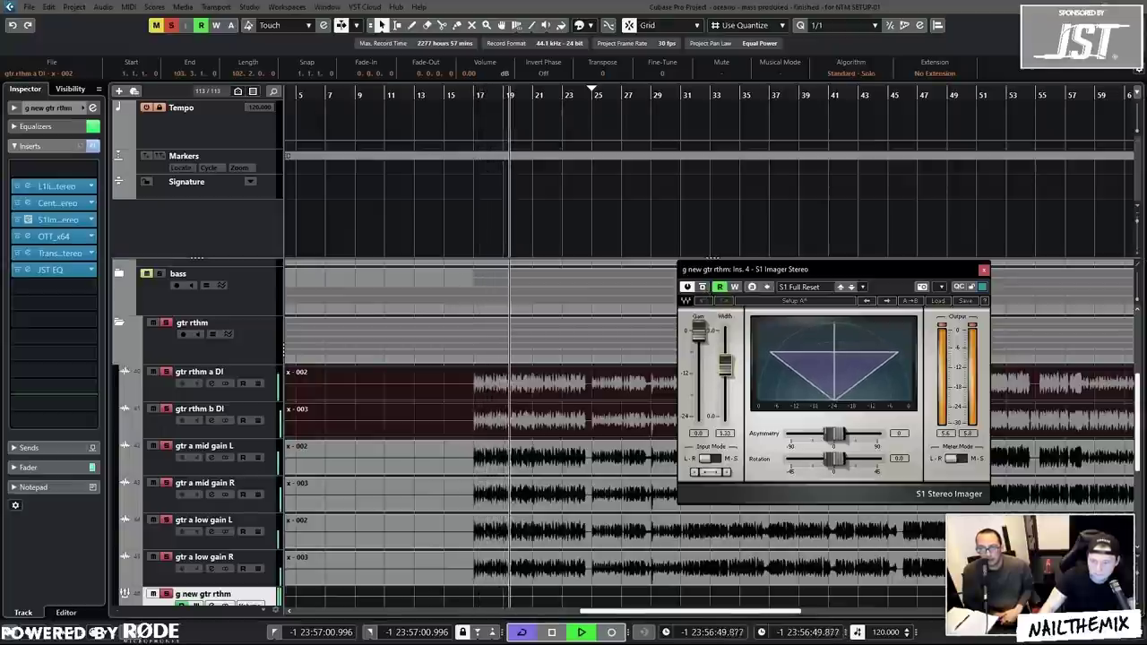
key("space")
left_click_drag(806, 269, 760, 257)
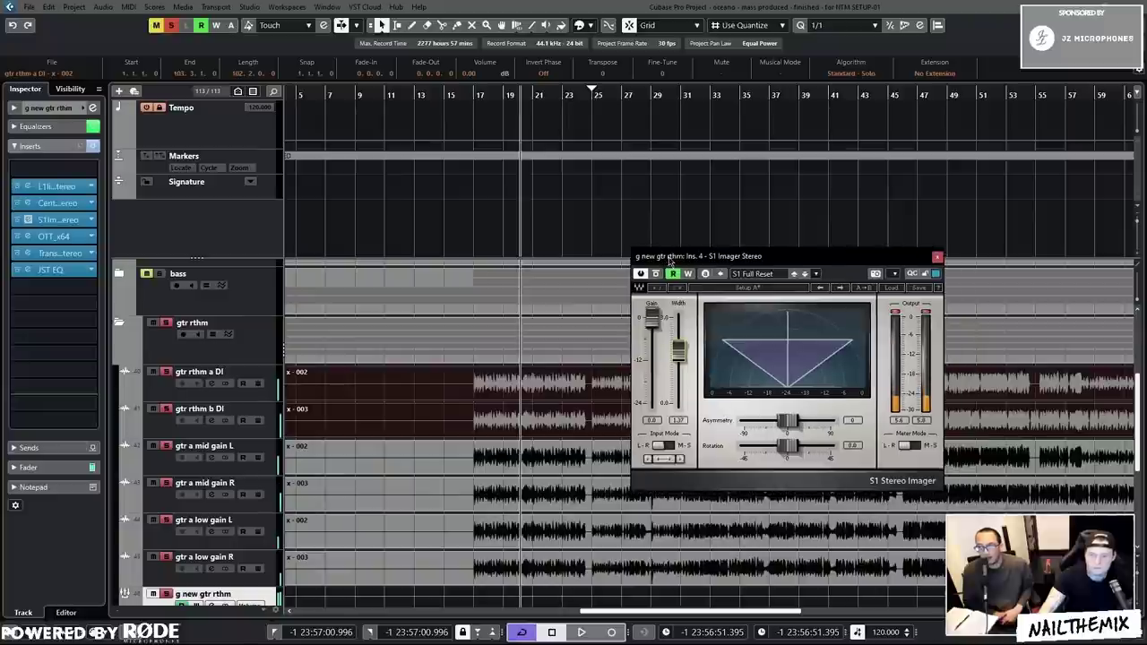
- Reset the S1 Imager's output peak readings, and replace its window with the OTT multiband compressor
left_click(477, 95)
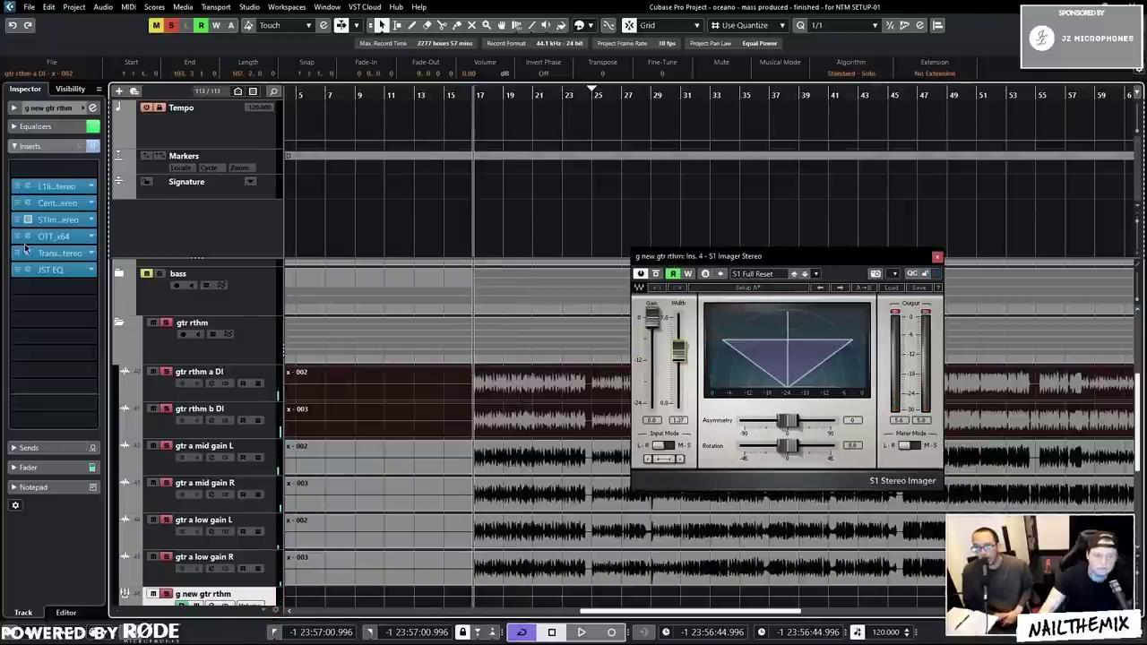
left_click(896, 312)
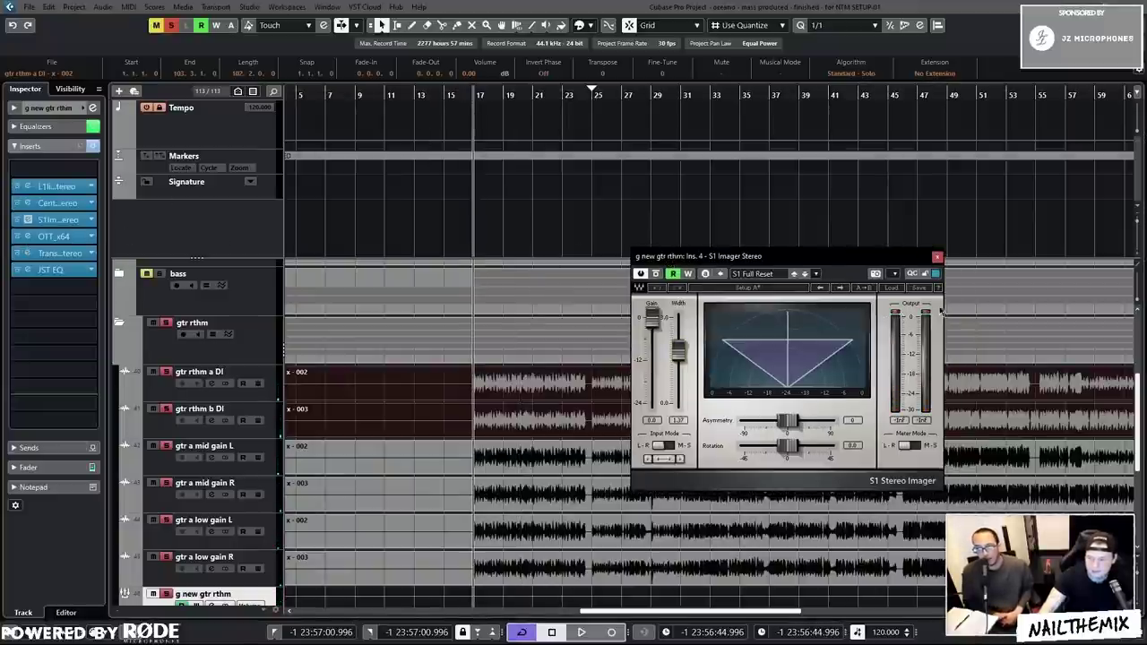
left_click(937, 257)
left_click(27, 235)
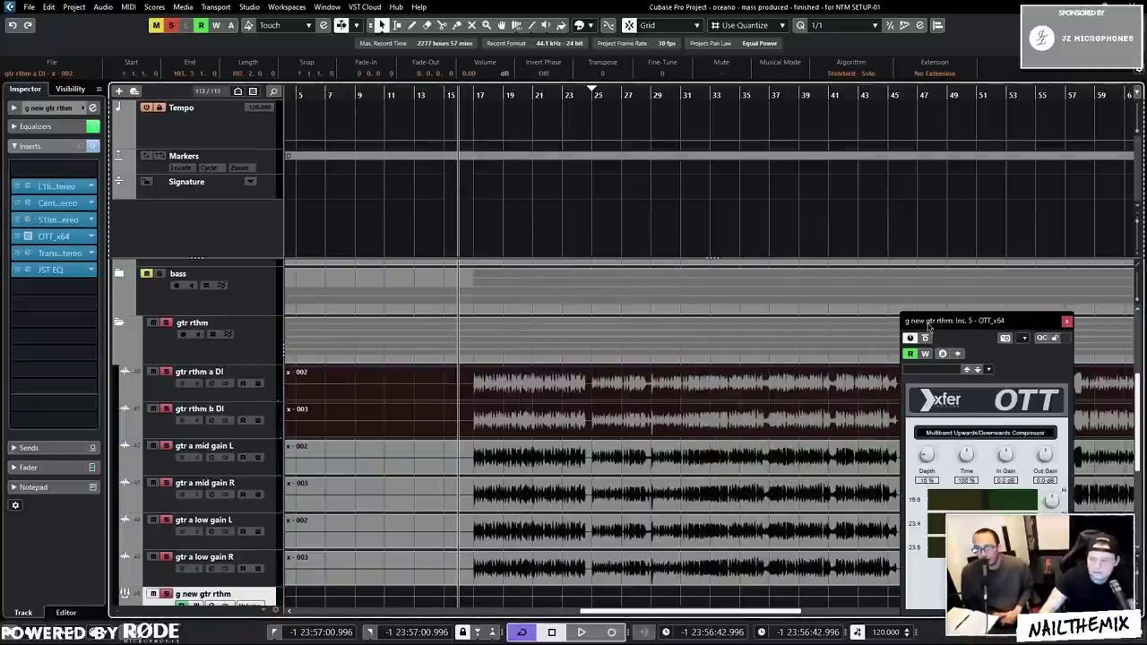
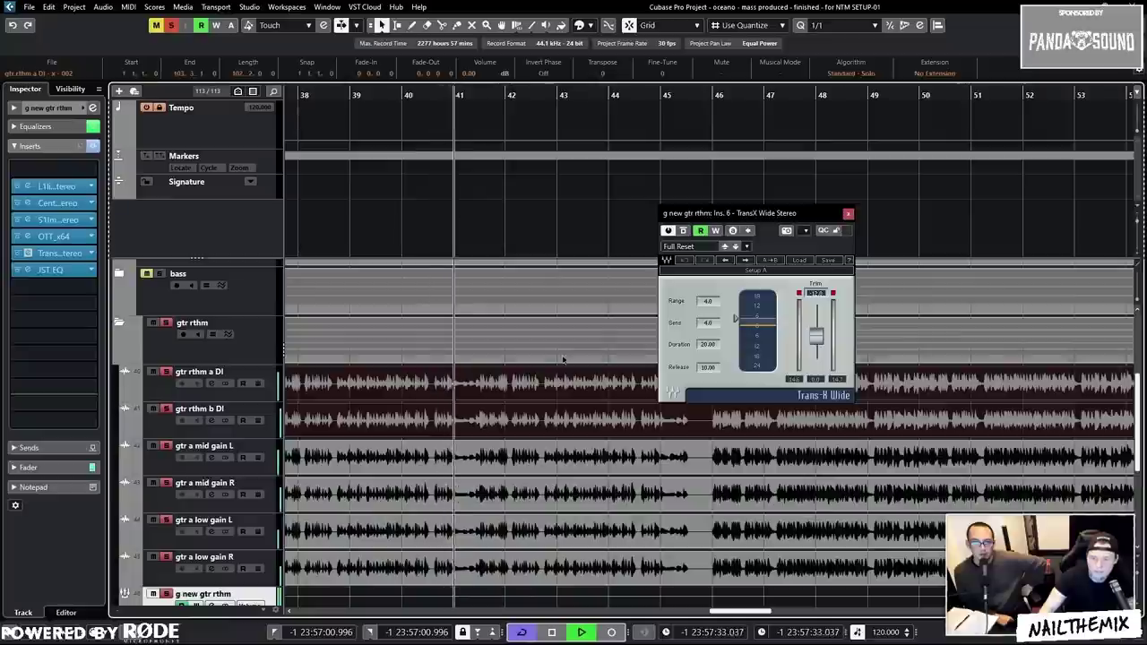
- Stop the playback used to audition TransX Wide on g new gtr rthm
key("space")
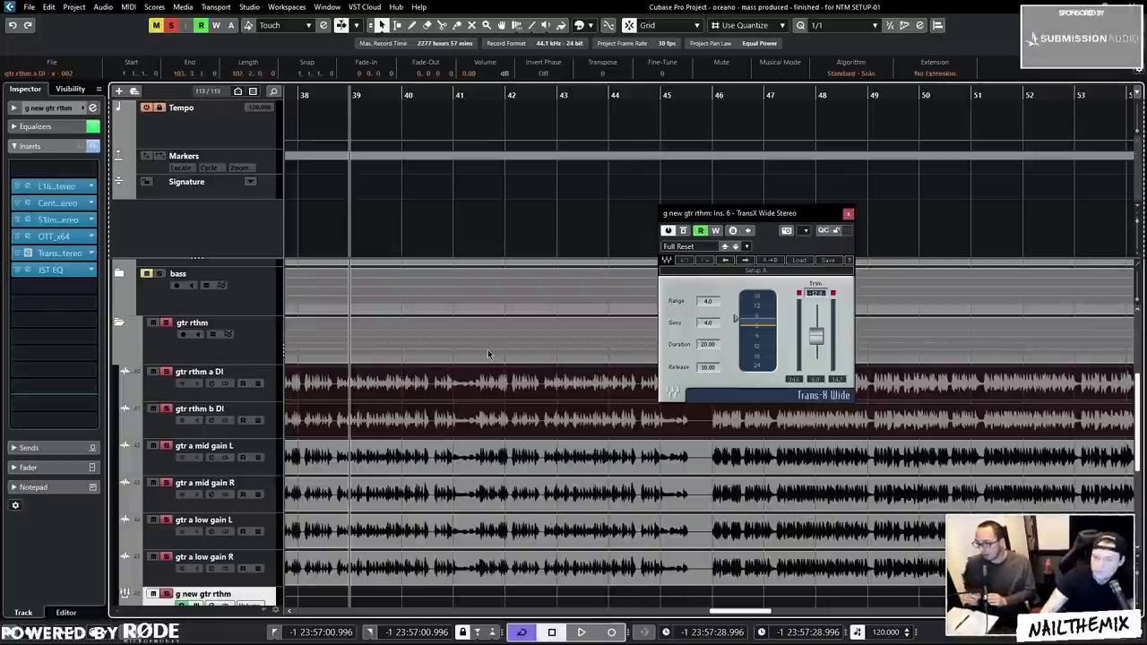
- Audition the rhythm guitars from bar 40 with TransX Wide active on g new gtr rthm, and stop the playback
left_click_drag(430, 94, 337, 107)
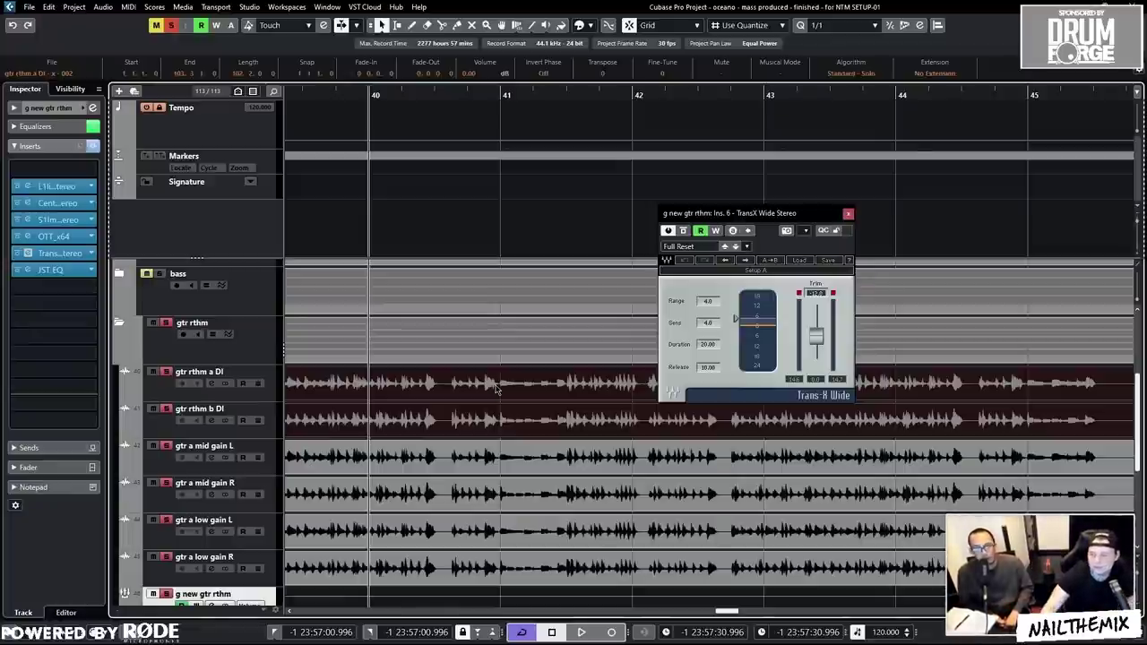
key("space")
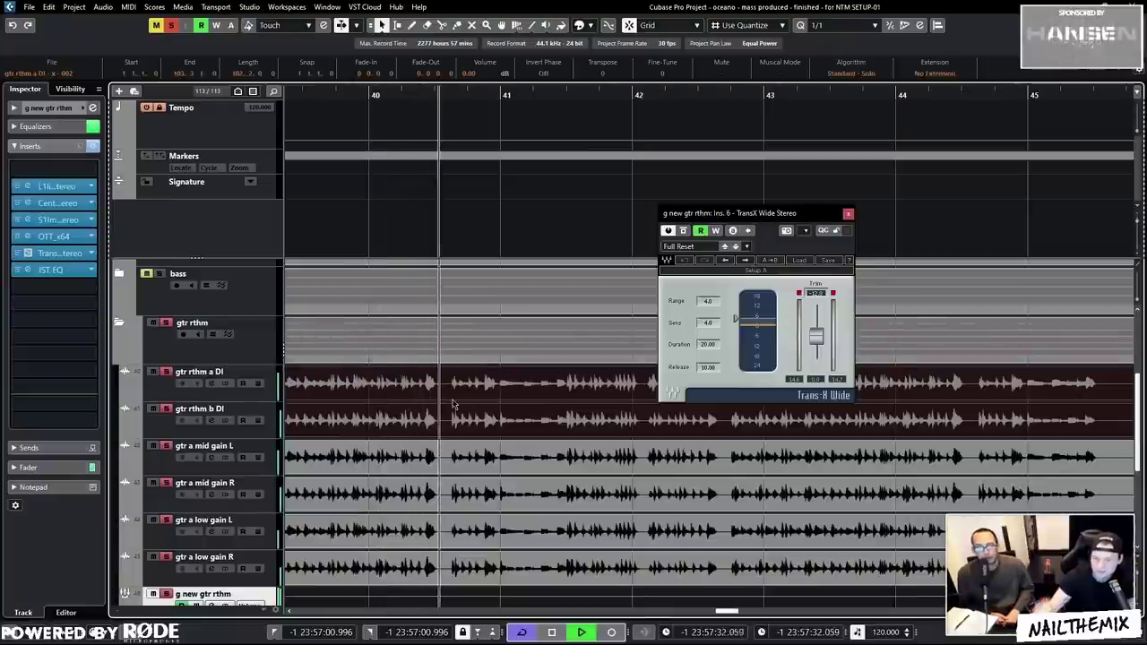
key("space")
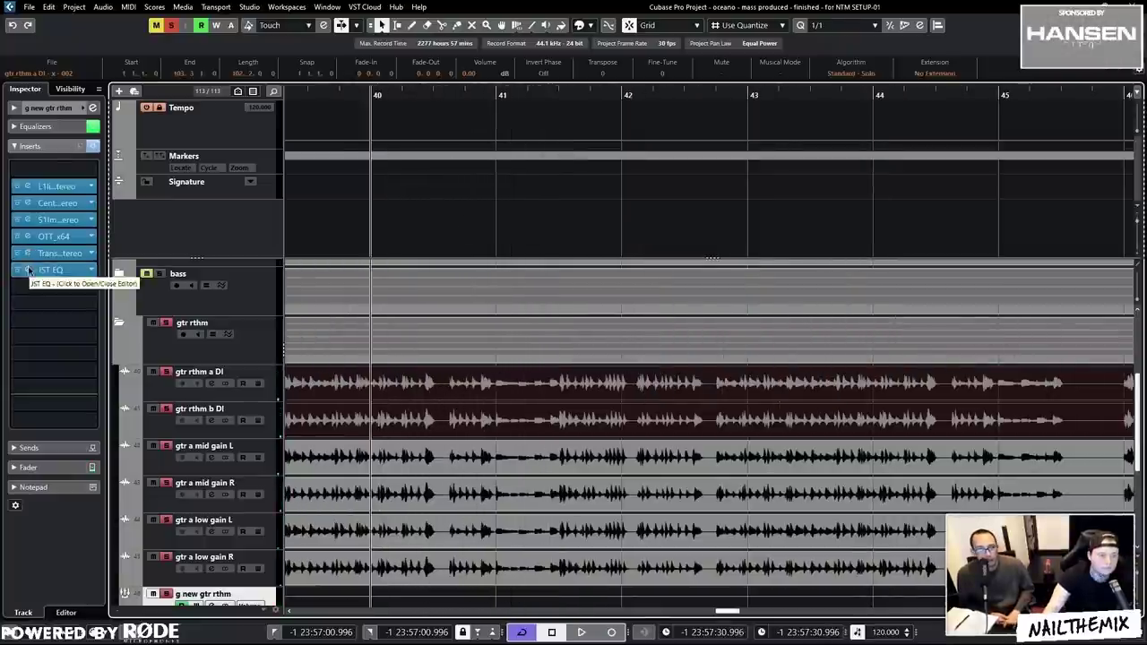
- Open the JST EQ on g new gtr rthm and compare it bypassed and active during playback from bar 40
left_click(30, 268)
key("space")
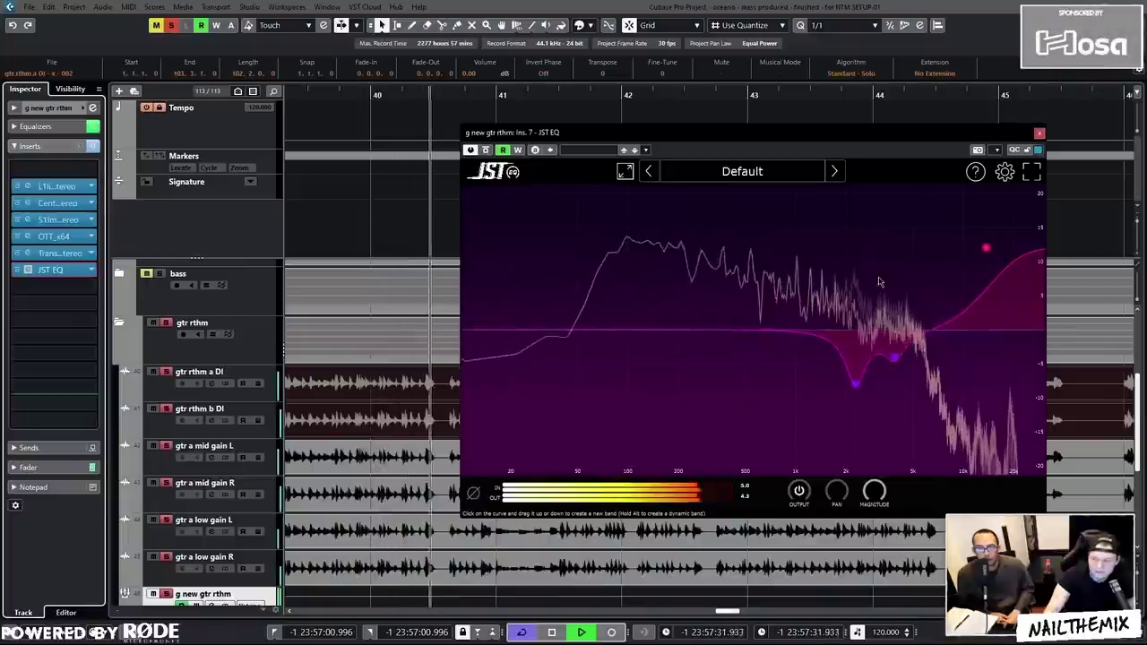
left_click(485, 151)
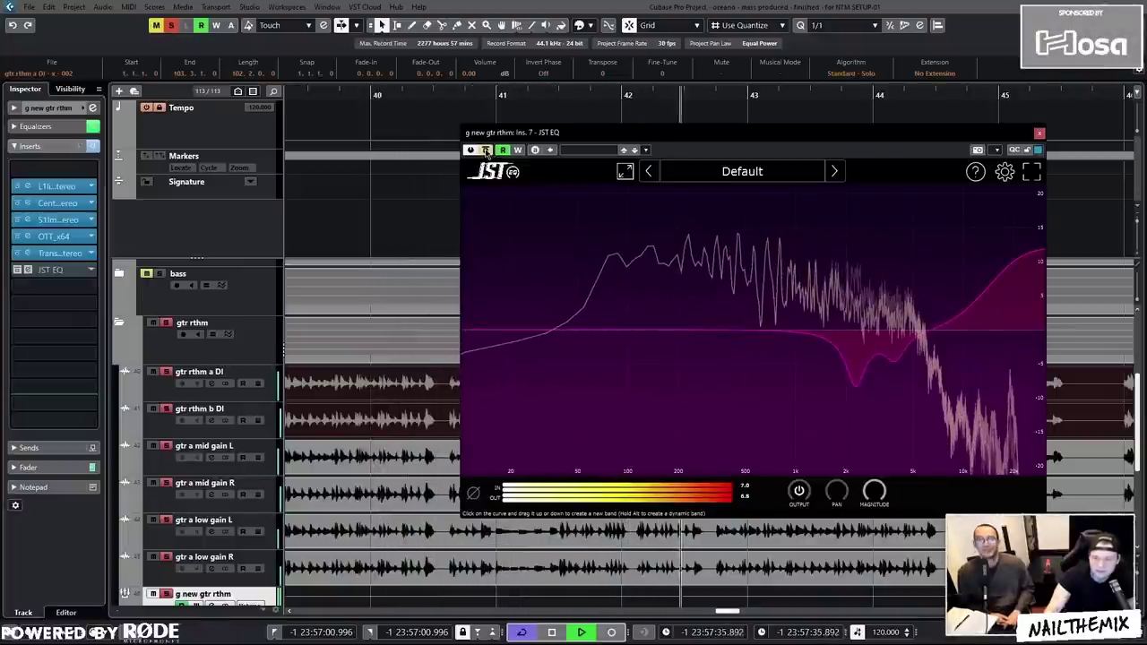
left_click(486, 151)
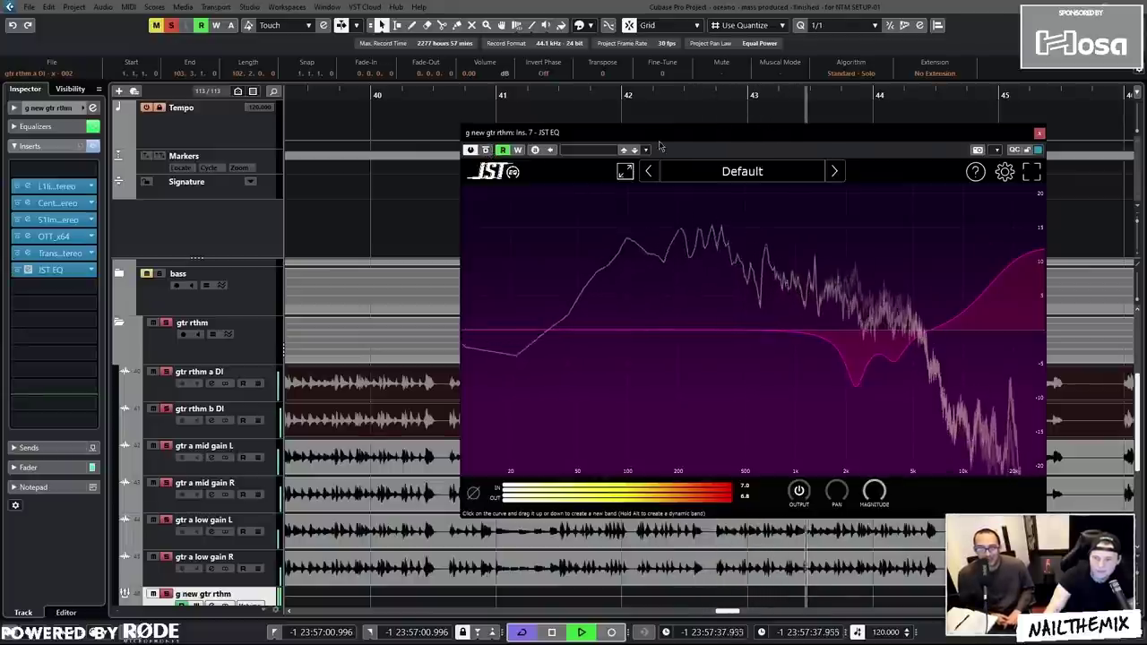
left_click_drag(660, 146, 439, 146)
key("space")
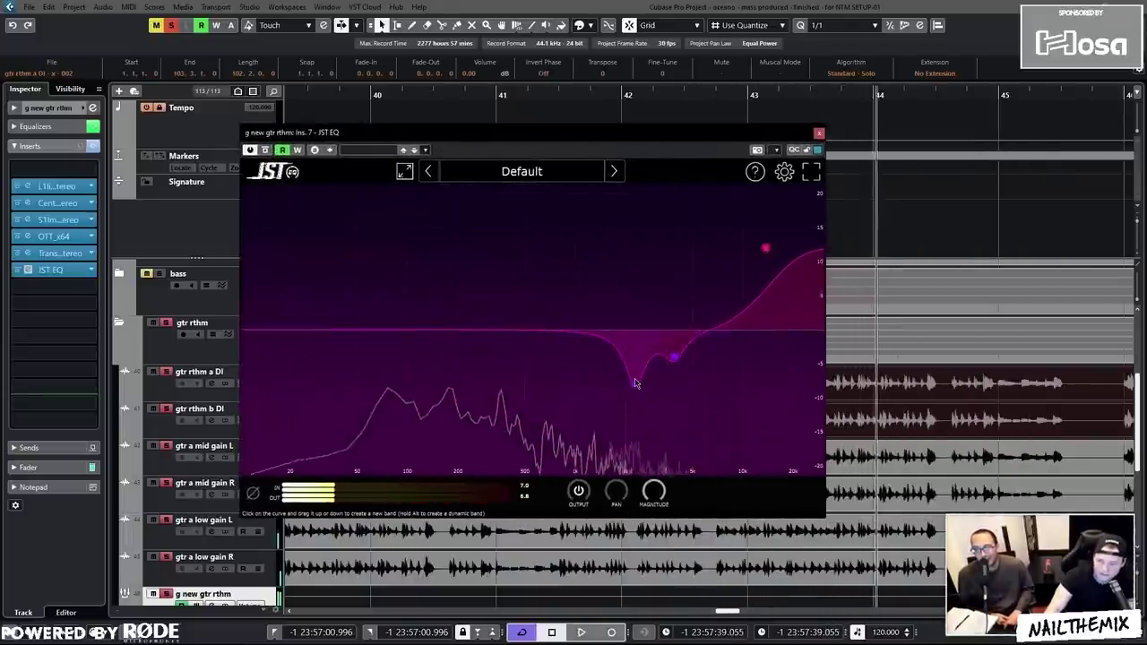
- Inspect the JST EQ's two upper-mid cut bands and its high-shelf boost, and close the plugin window
left_click(634, 384)
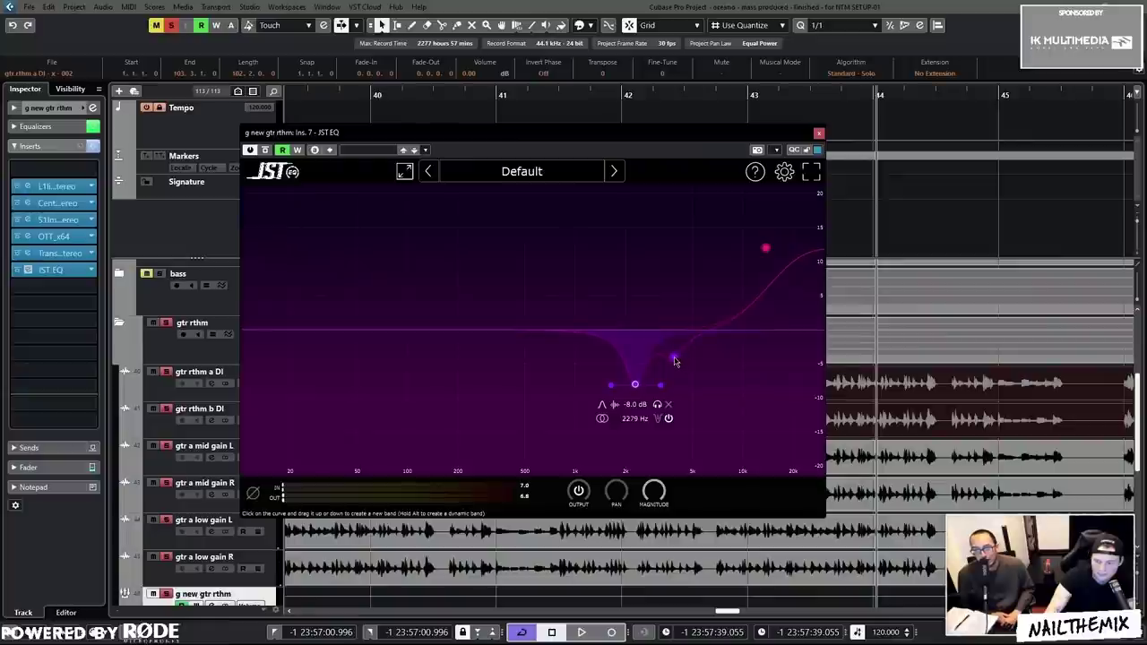
left_click_drag(634, 383, 674, 357)
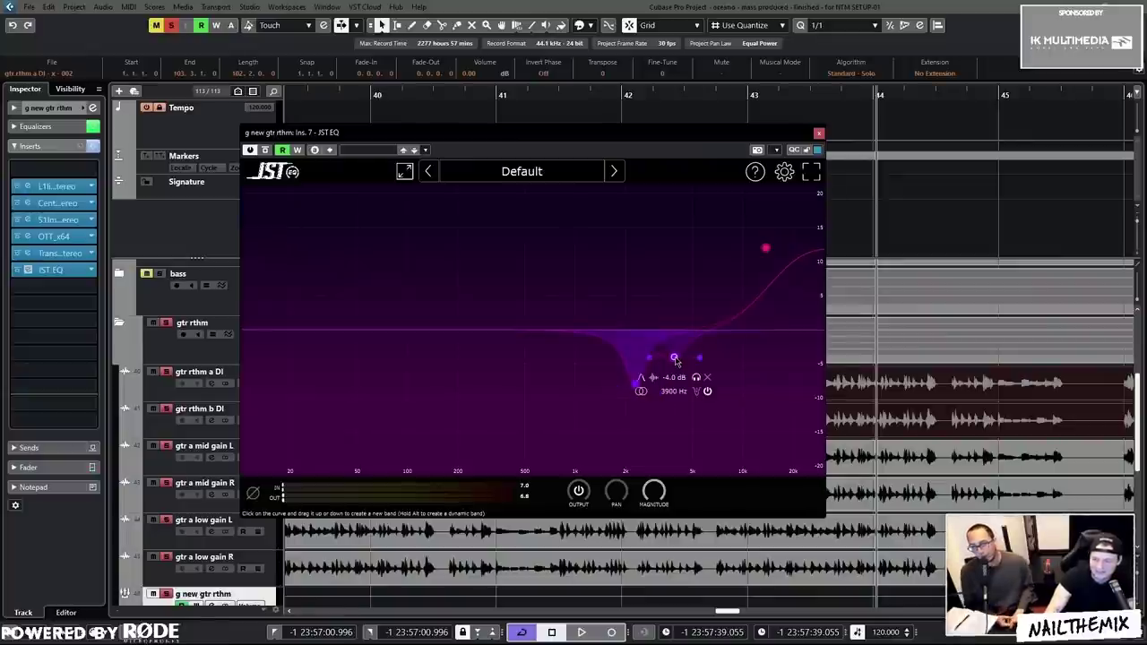
left_click(766, 252)
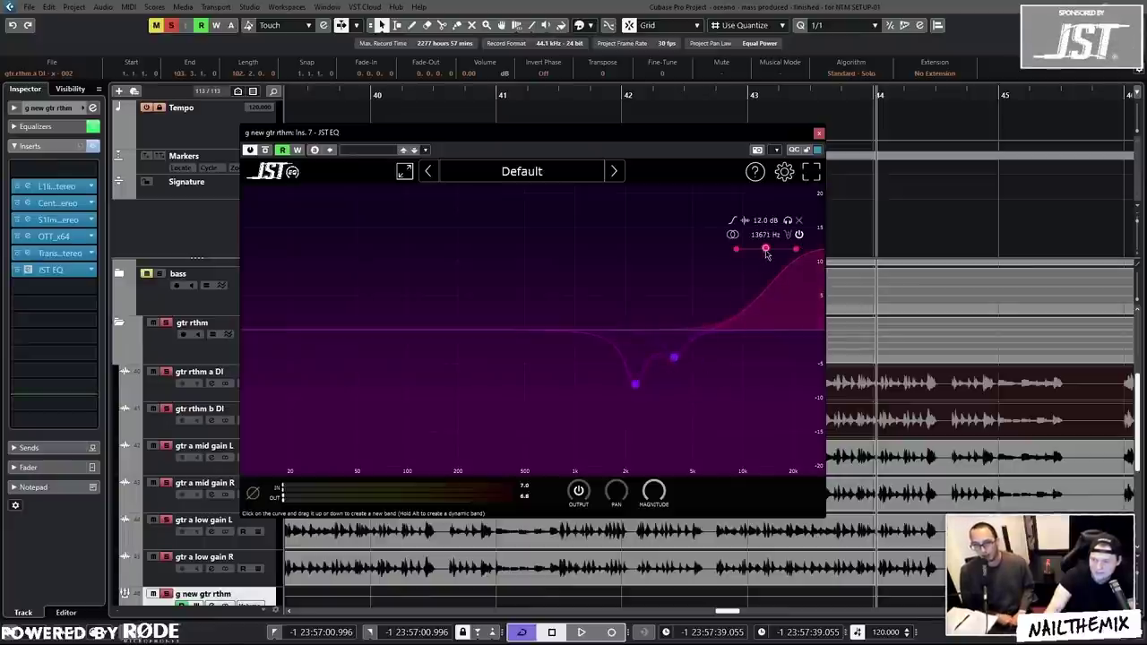
left_click_drag(761, 140, 733, 156)
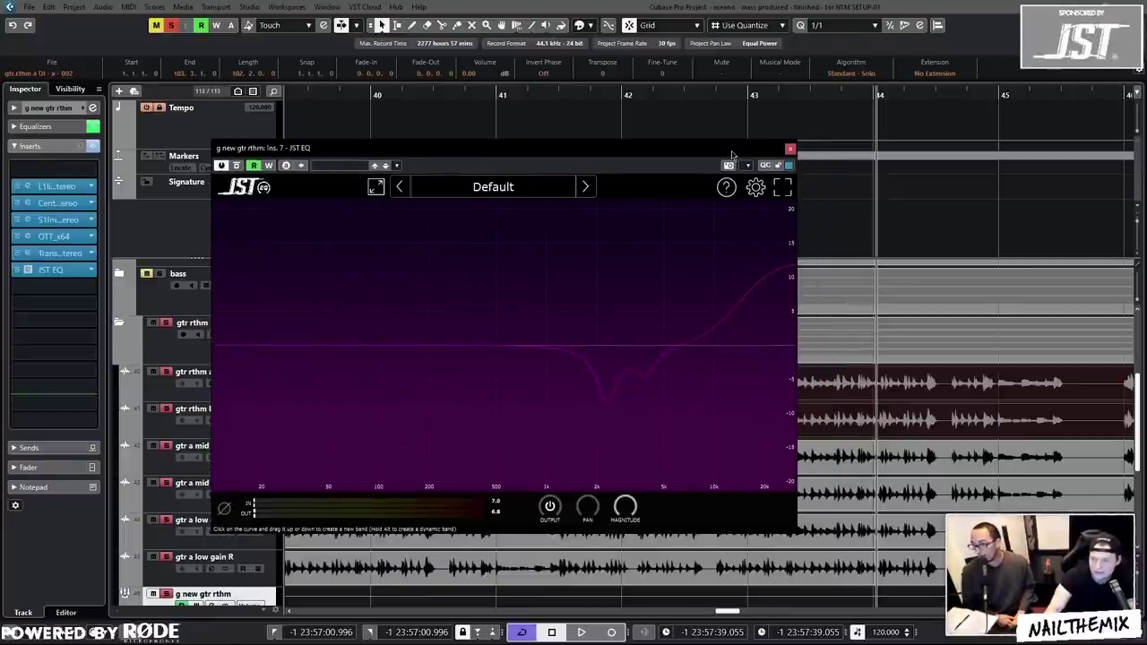
left_click(790, 148)
- Select the gtr rthm folder, place the playhead at bar 18, and clear the rhythm guitar solos
key("g")
key("g")
key("g")
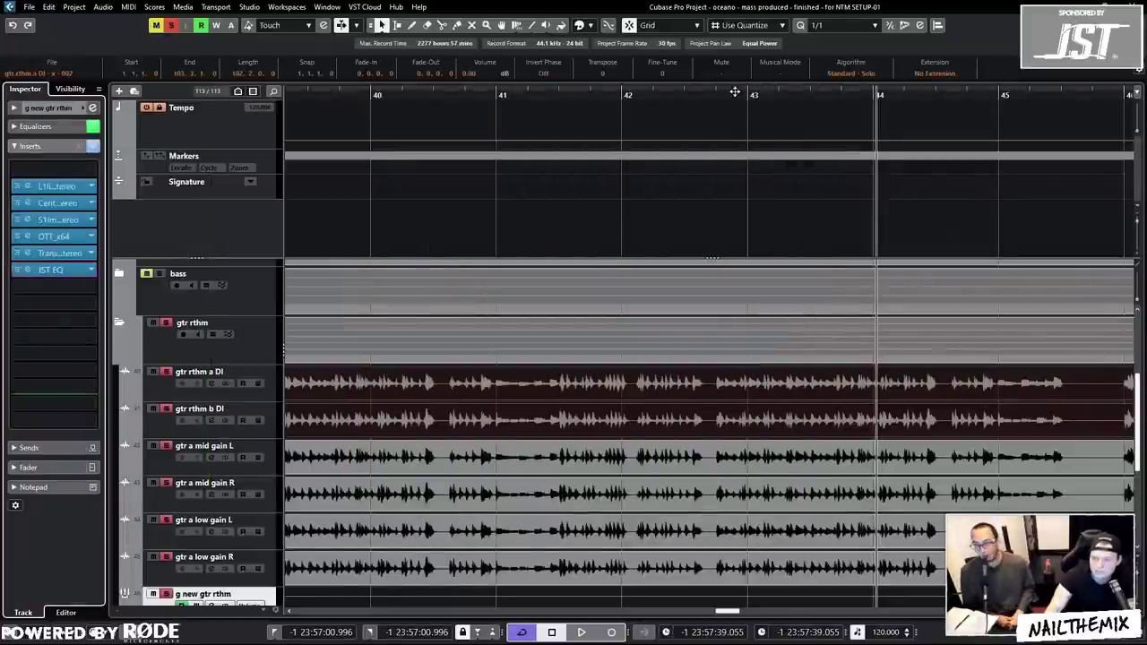
key("g")
key("g")
key("g")
key("g")
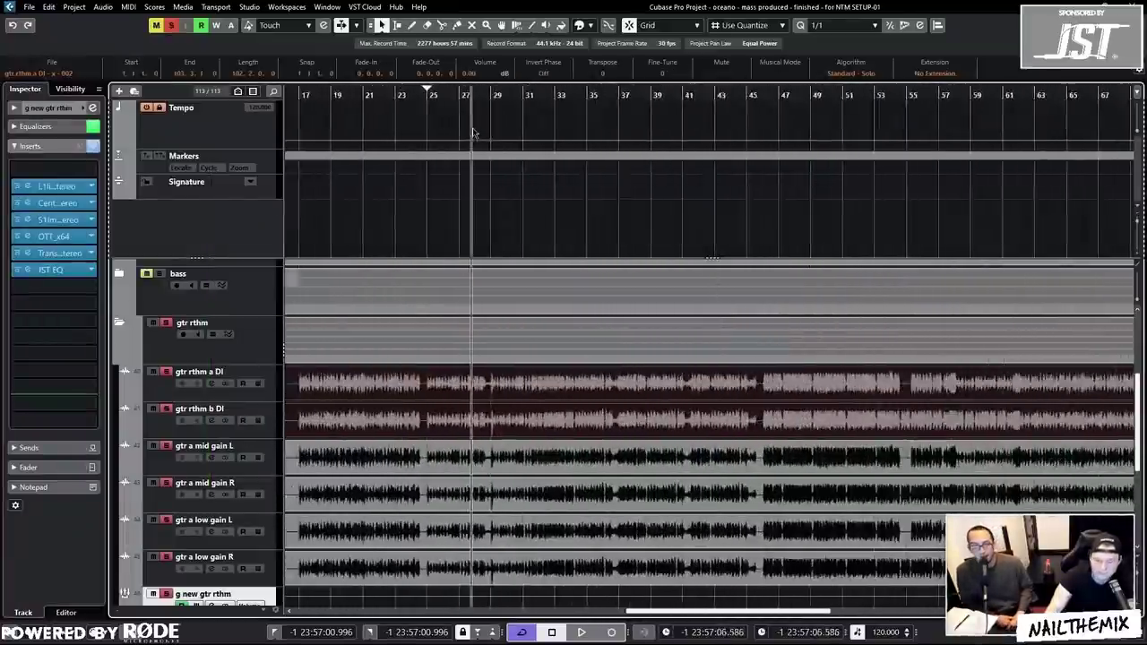
left_click(202, 358)
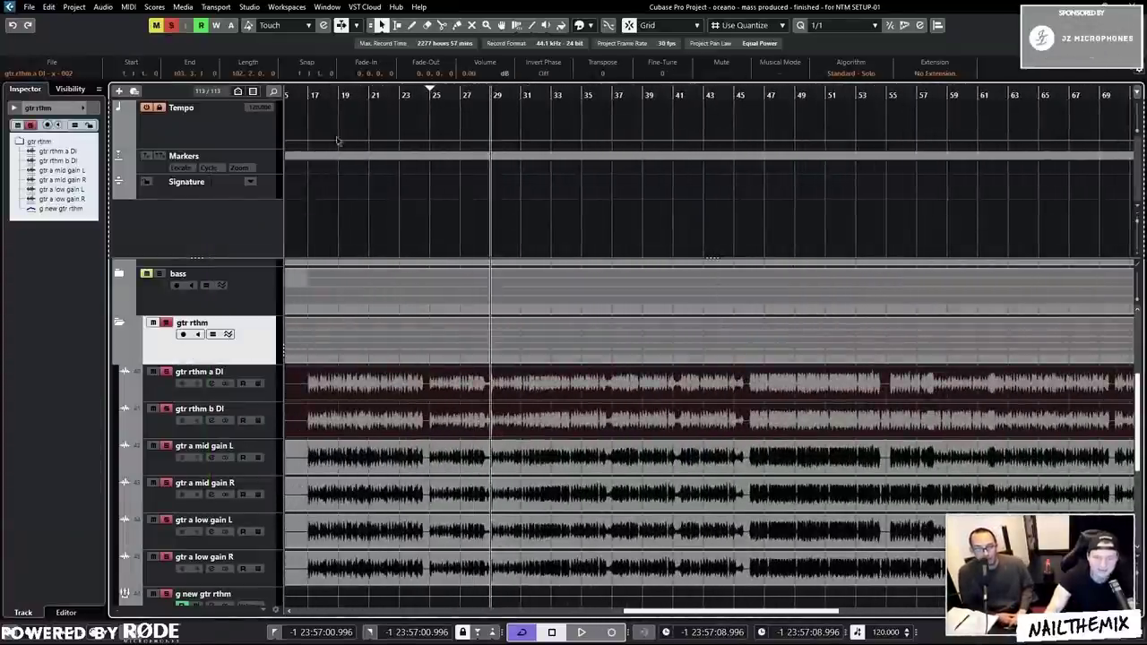
left_click(324, 88)
- Collapse the gtr rthm folder in the track list
scroll(157, 309, "down", 2)
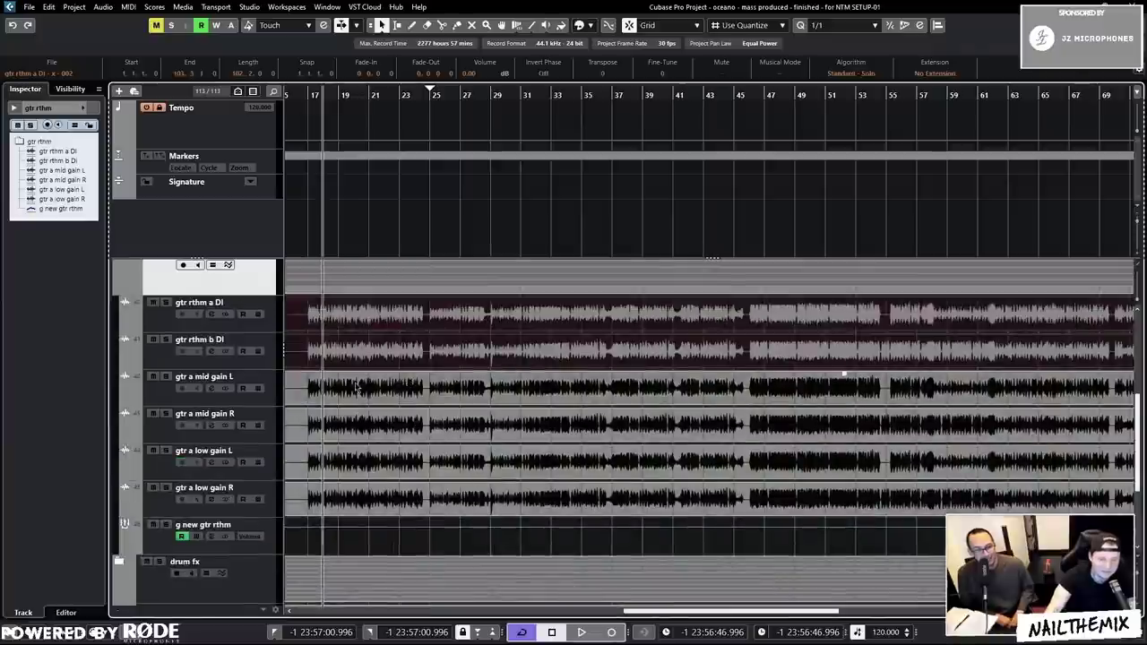
scroll(154, 296, "up", 2)
double_click(191, 360)
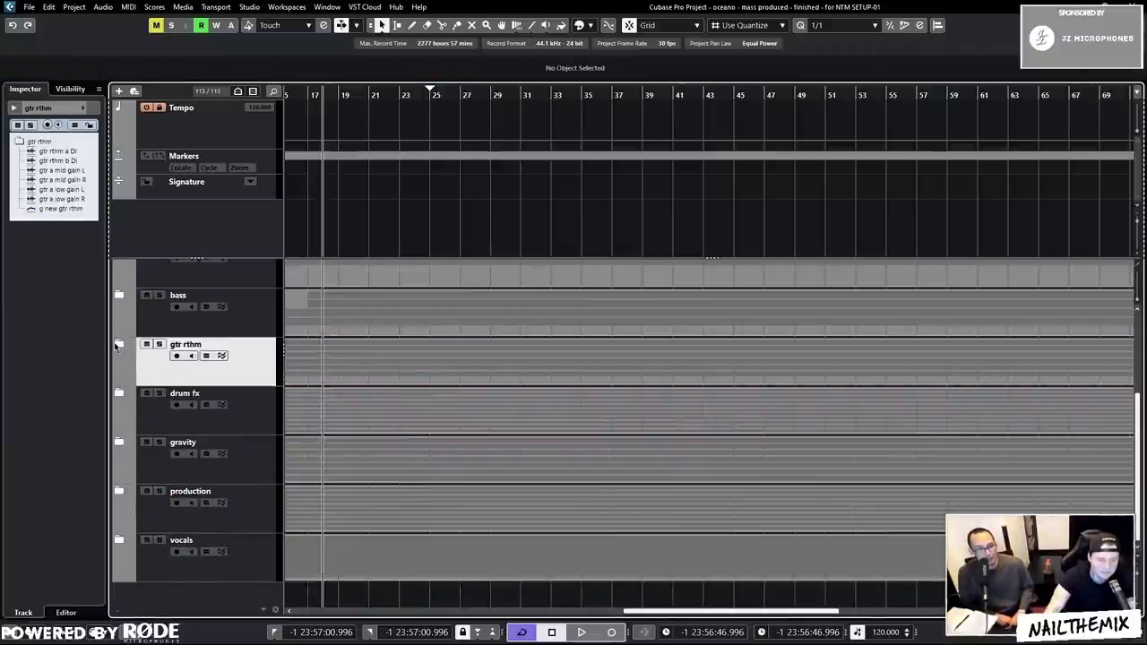